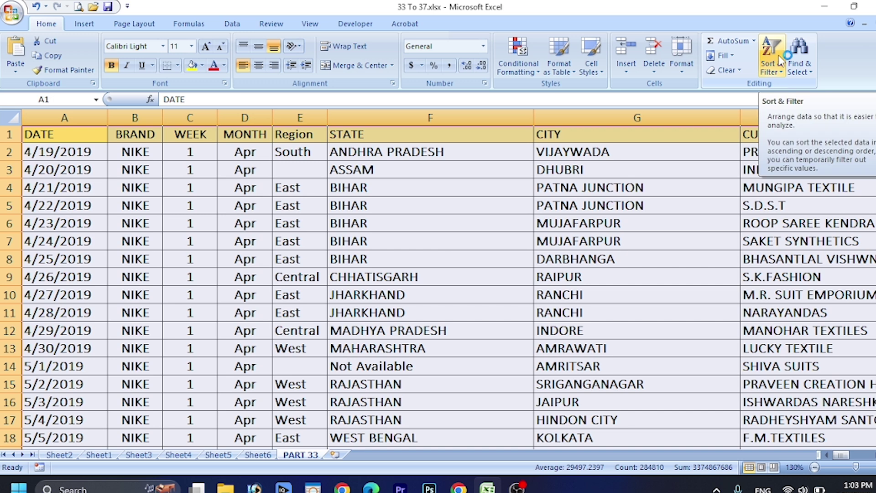
Sort the table by date from newest to oldest and undo that sort.
left_click(781, 73)
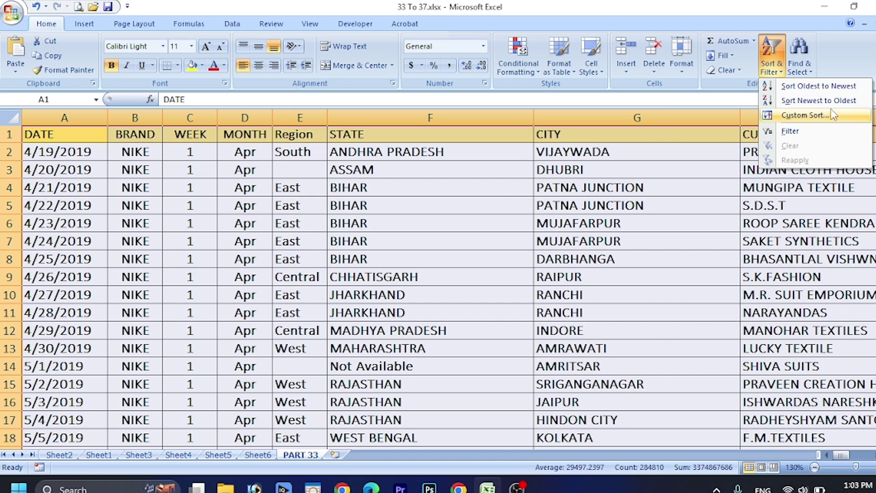
left_click(821, 101)
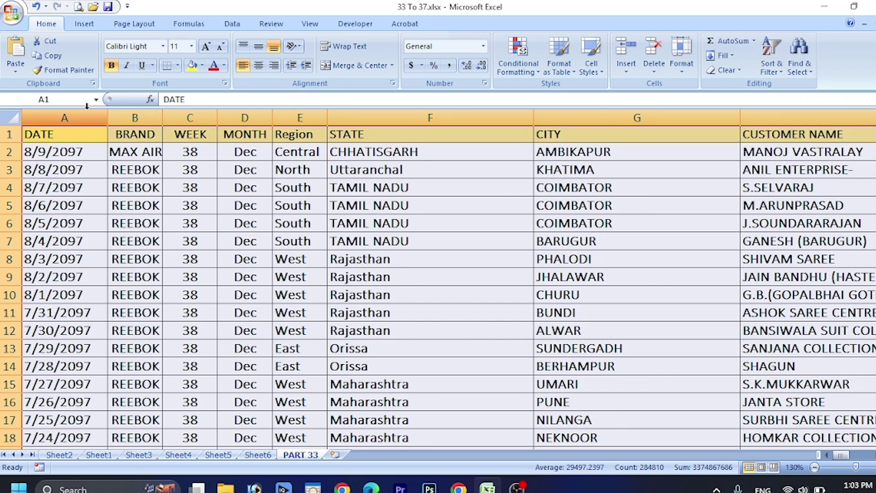
key("ctrl+z")
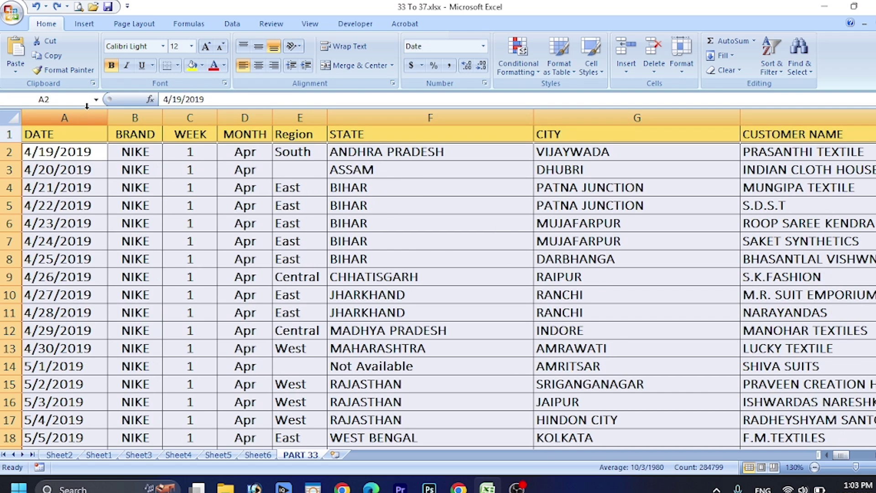
left_click(776, 69)
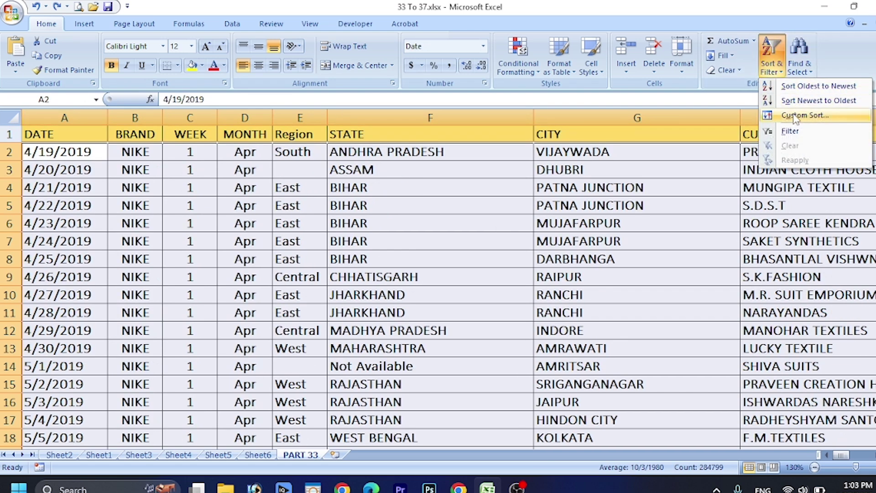
left_click(792, 134)
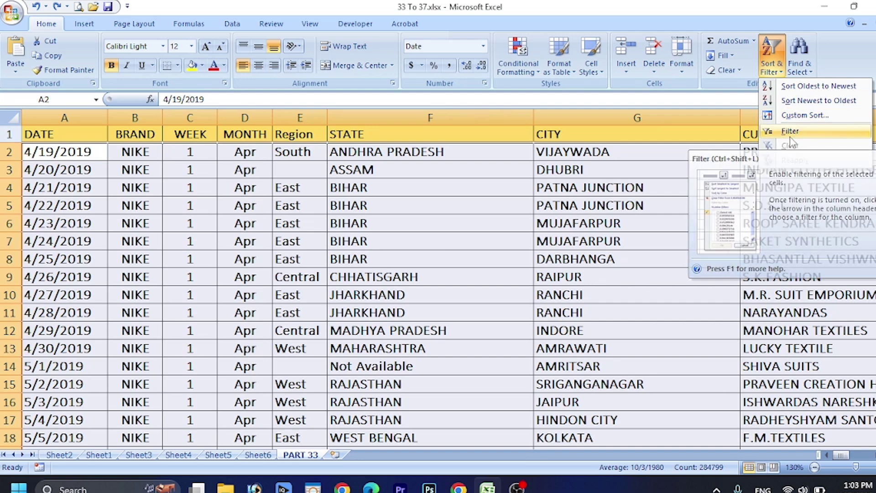
left_click(806, 117)
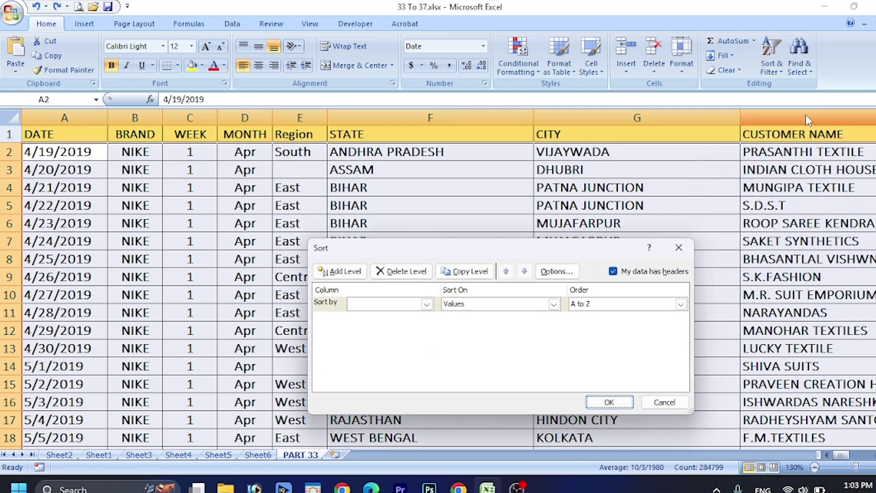
left_click(657, 402)
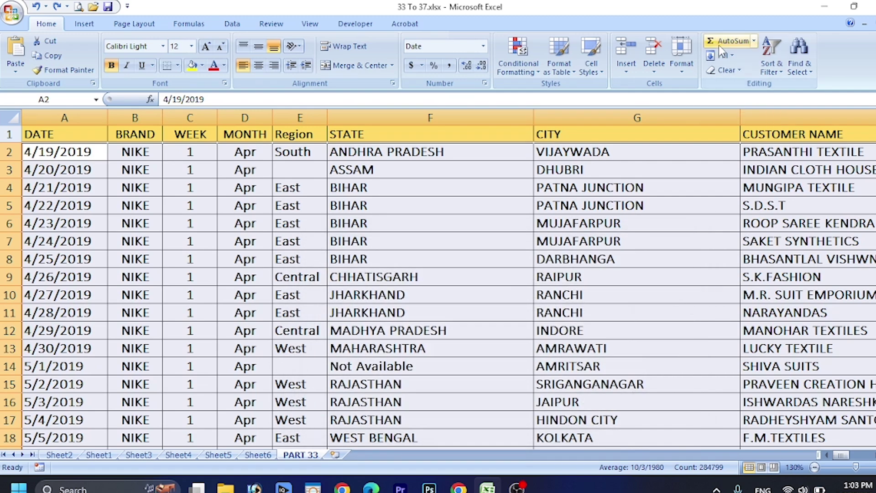
Turn on filtering for the selected data range on the PART 33 sheet.
left_click(778, 71)
left_click(789, 132)
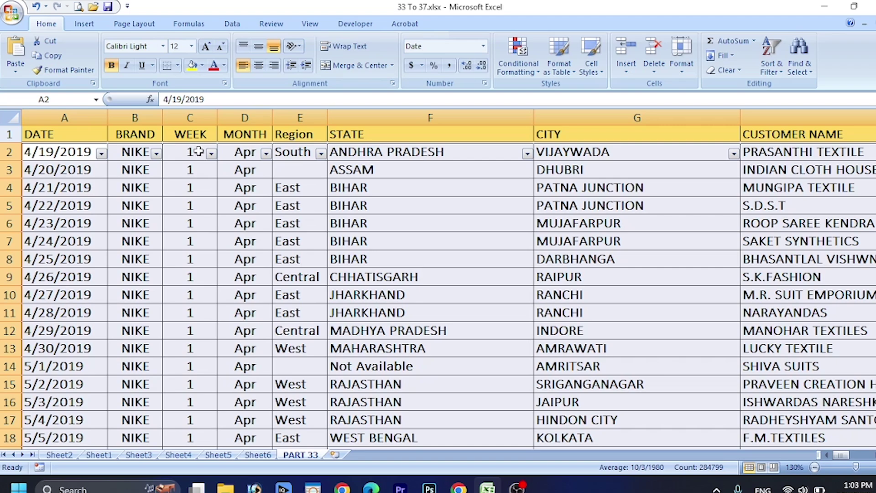
Look through the dataset down to its last row and return to the first row.
scroll(601, 288, "down", 20)
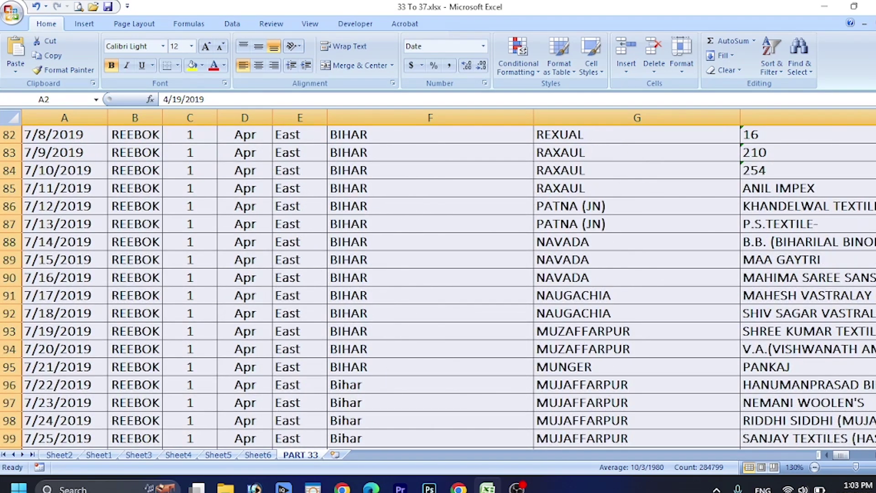
scroll(438, 286, "down", 18)
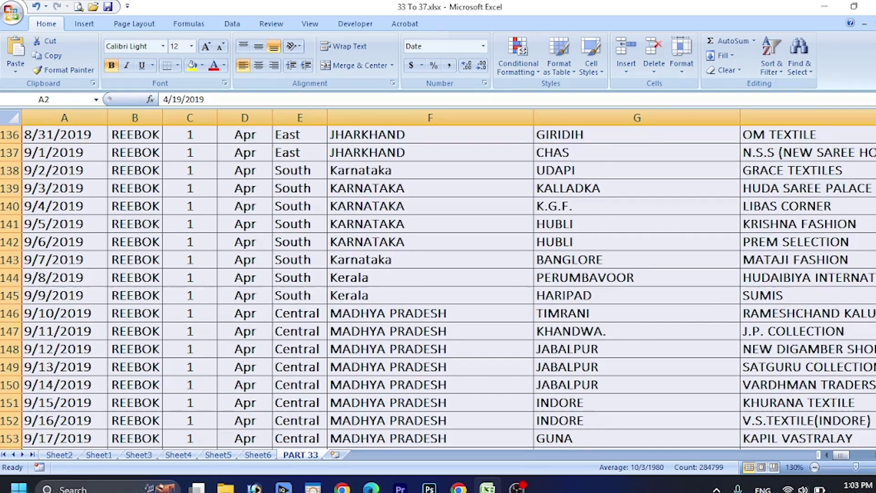
scroll(438, 287, "down", 20)
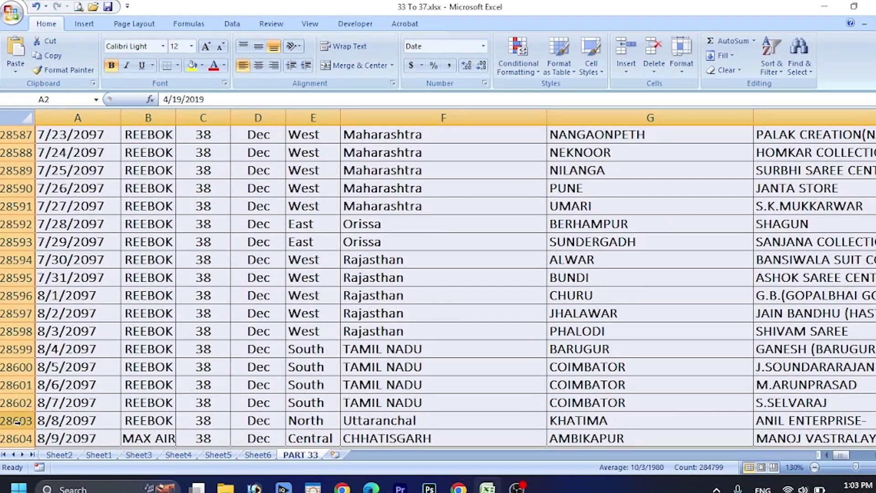
scroll(169, 434, "down", 4)
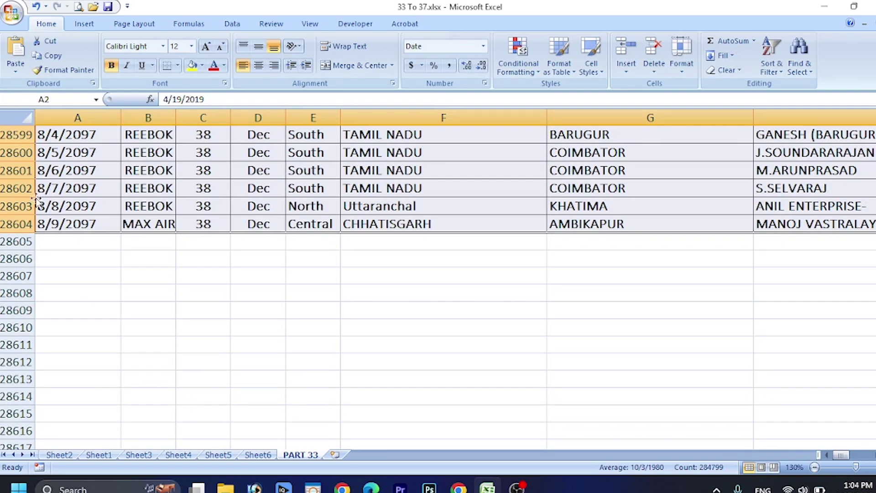
scroll(114, 241, "up", 5)
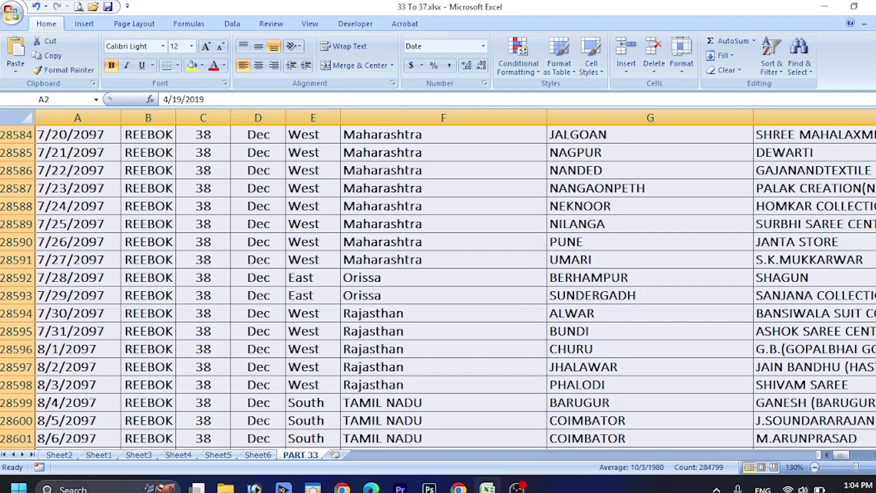
scroll(444, 287, "down", 1)
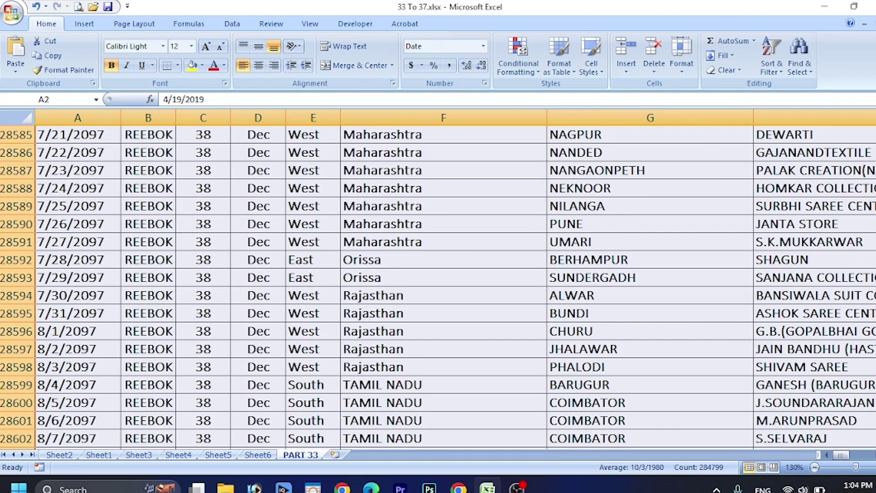
left_click_drag(874, 436, 875, 125)
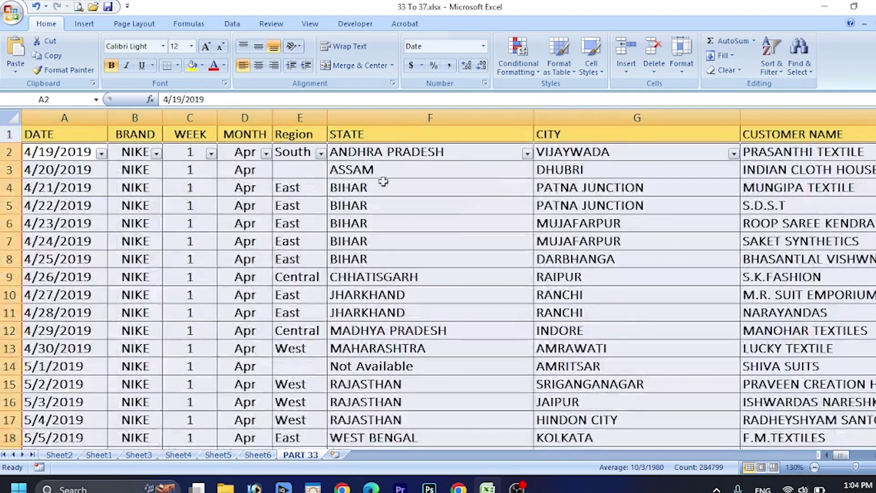
View the sort and filter options of the DATE column.
left_click(101, 153)
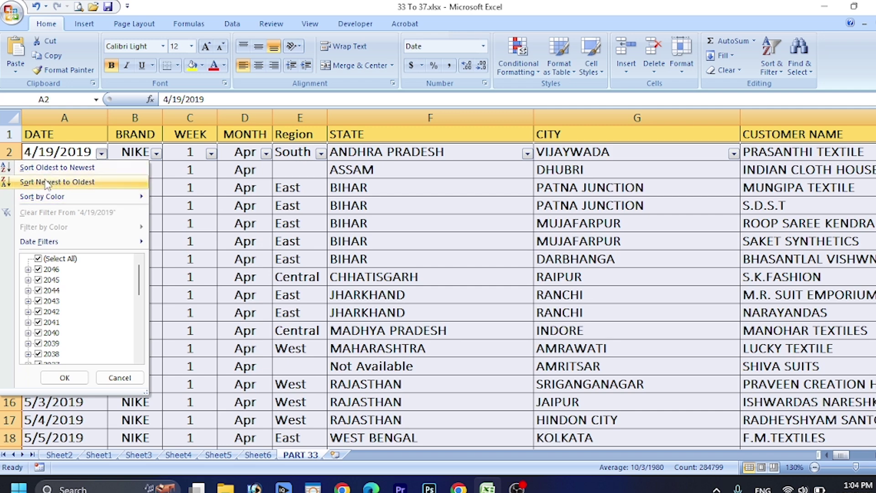
mouse_move(106, 241)
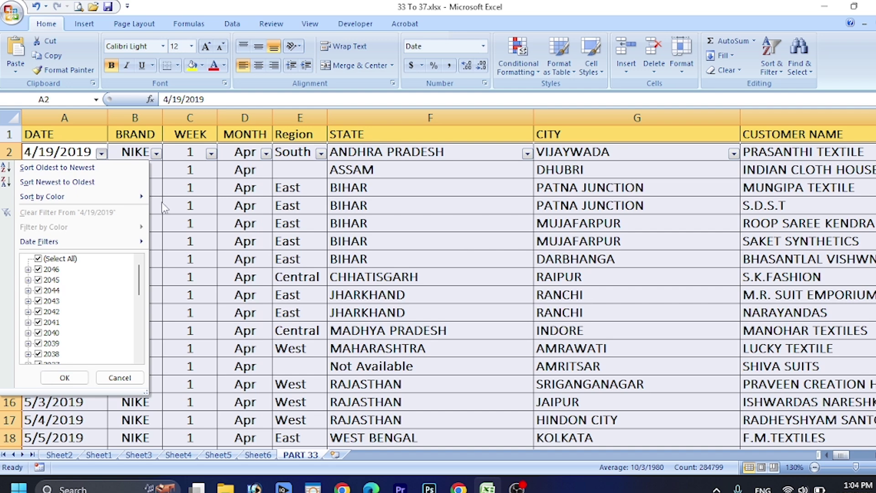
left_click(297, 103)
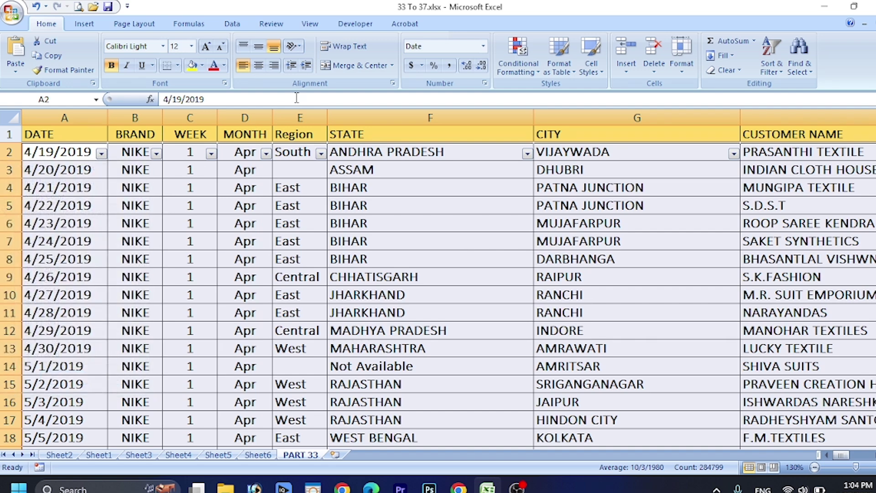
Filter the DATE column to show only records from 2019.
left_click(102, 154)
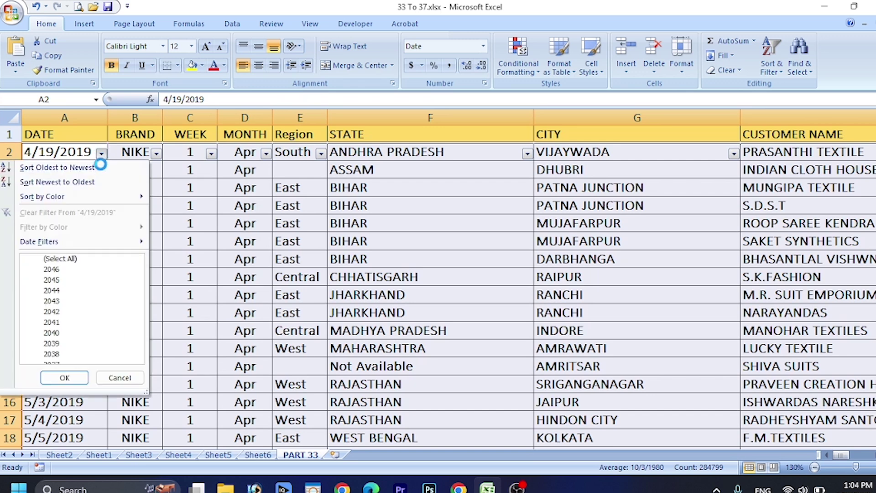
scroll(72, 301, "down", 5)
scroll(72, 304, "down", 2)
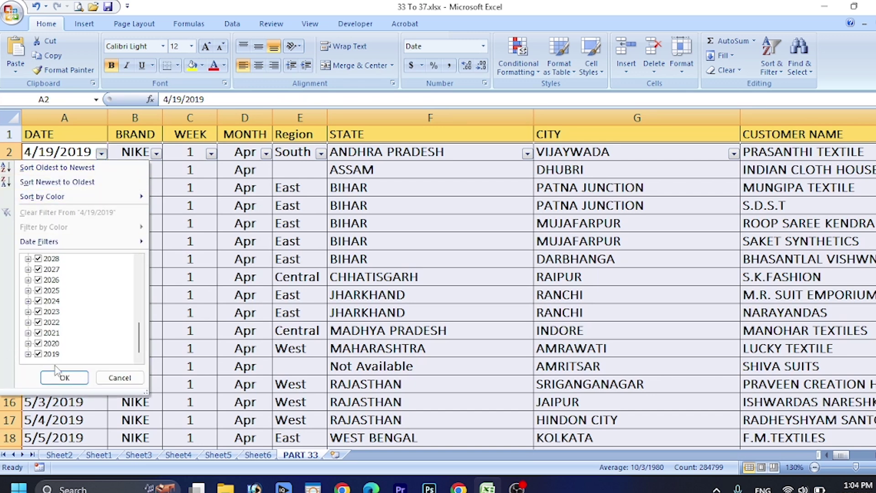
scroll(48, 354, "up", 6)
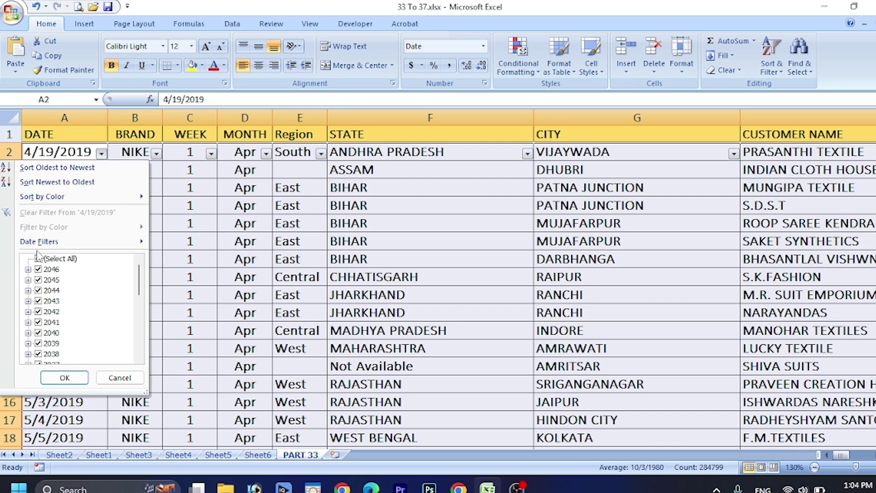
left_click(38, 259)
scroll(32, 319, "down", 5)
scroll(31, 324, "down", 2)
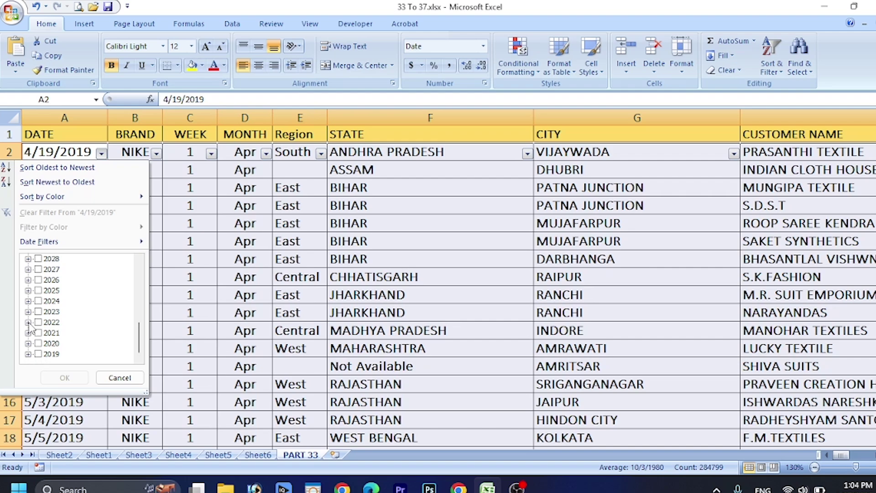
left_click(38, 354)
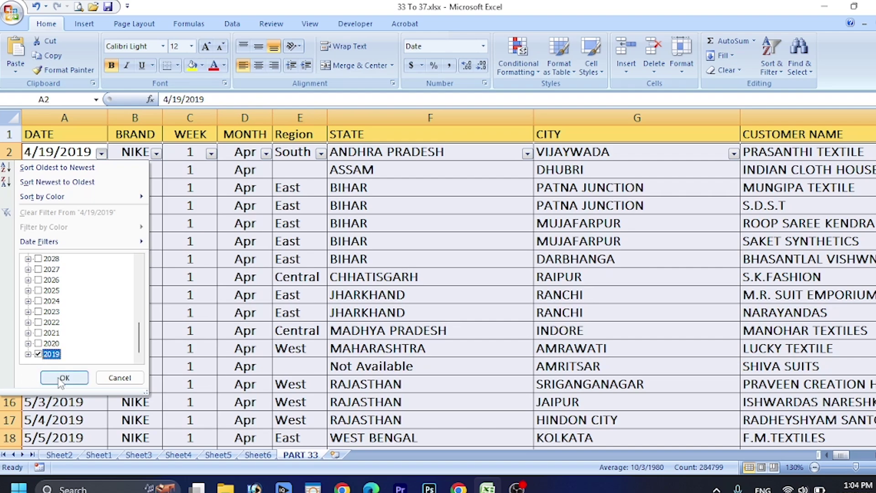
left_click(57, 378)
Examine the filtered 2019 rows down to the last record and return to the beginning of the table.
scroll(132, 333, "down", 20)
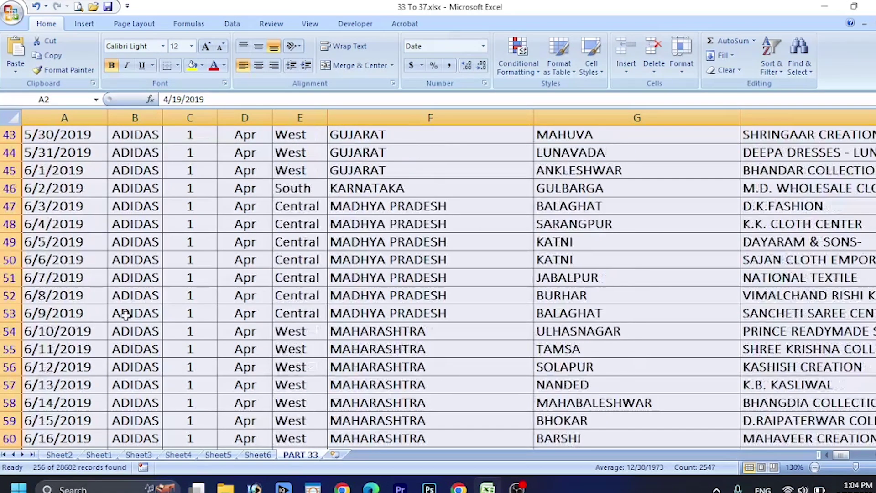
scroll(138, 338, "down", 20)
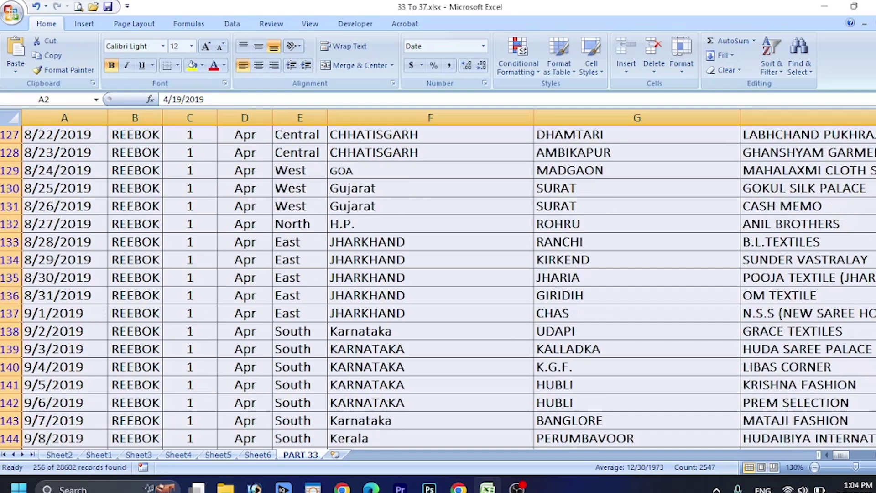
scroll(444, 258, "down", 19)
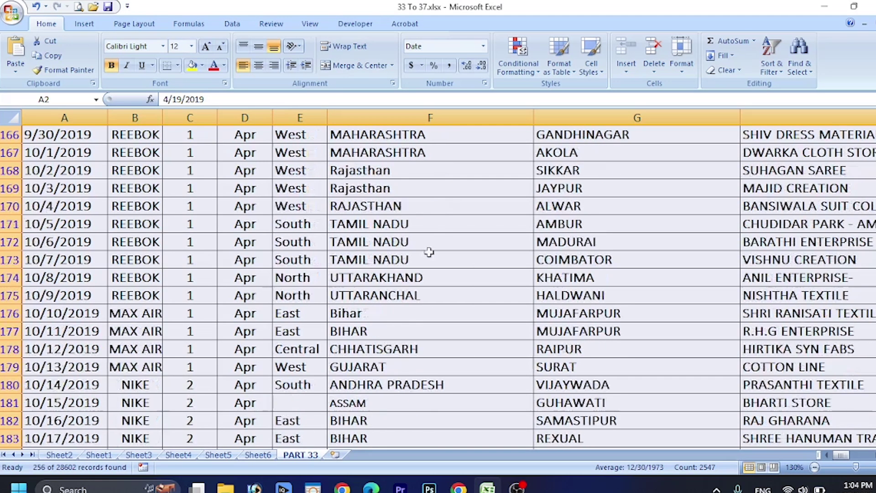
scroll(429, 252, "down", 20)
scroll(219, 340, "up", 3)
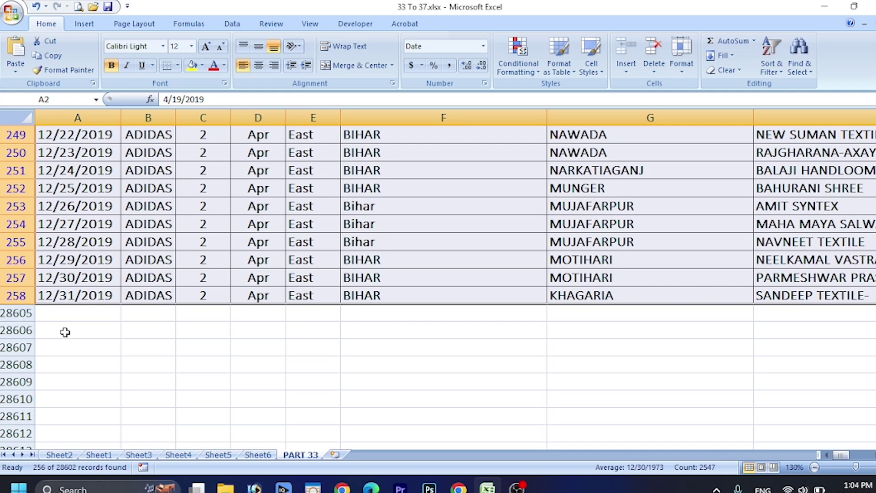
left_click(783, 72)
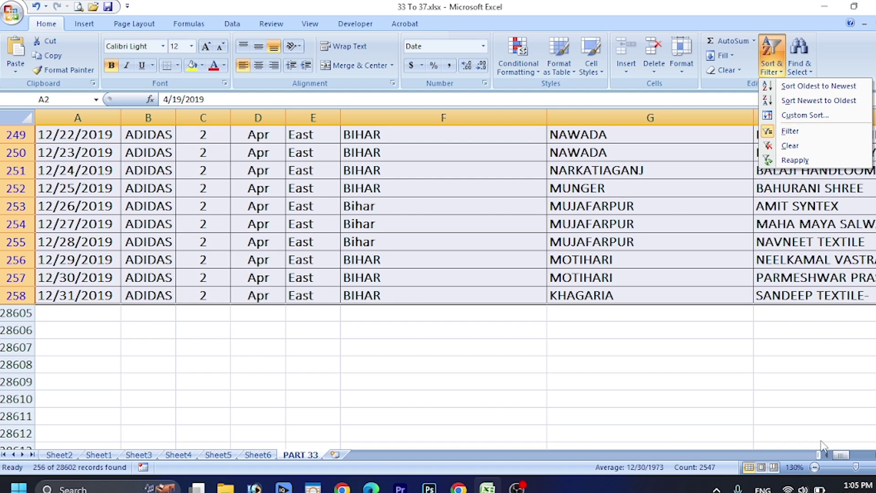
left_click(820, 390)
left_click_drag(875, 360, 874, 211)
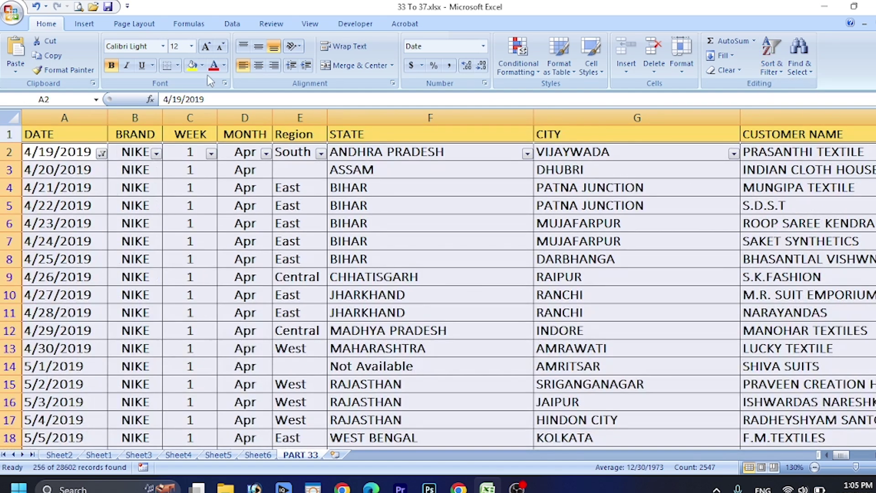
Select all years in the DATE column's filter to show every record again.
left_click(102, 154)
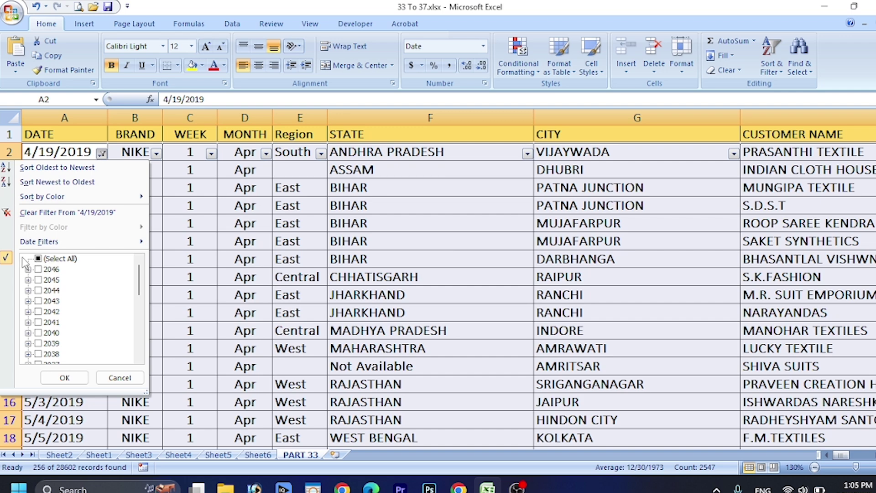
left_click(37, 264)
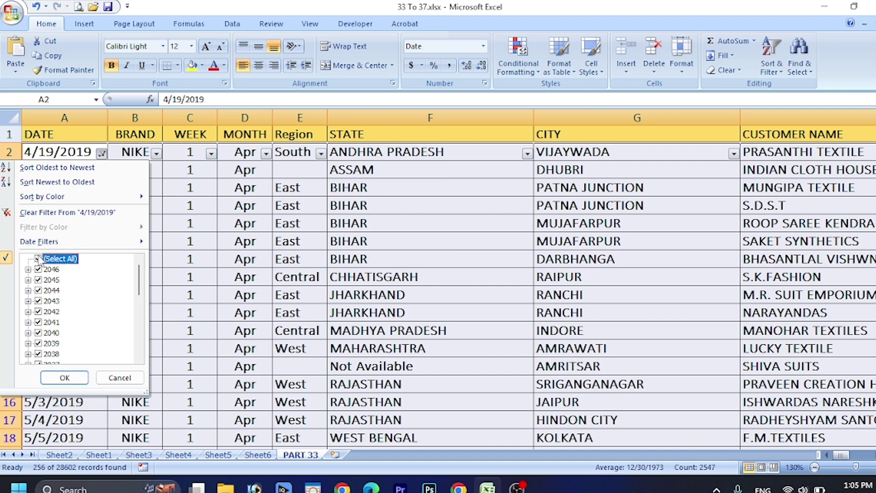
left_click(68, 378)
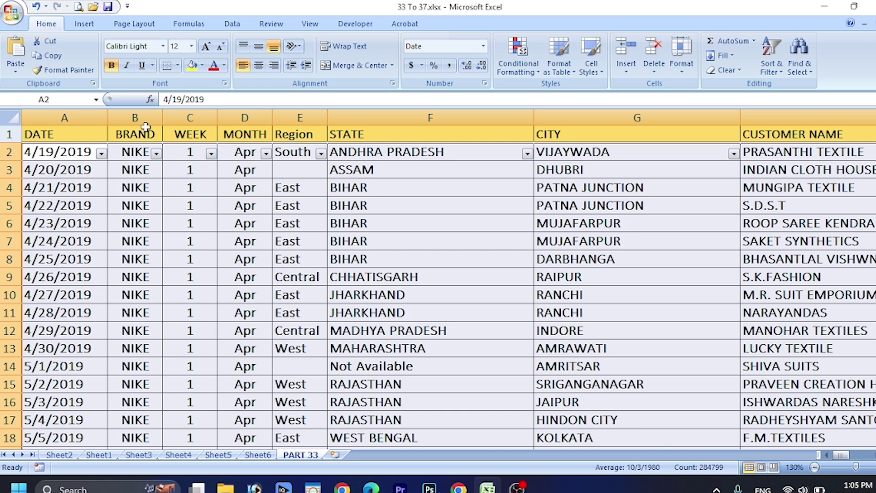
Filter the BRAND column to show only PUMA records.
left_click(156, 154)
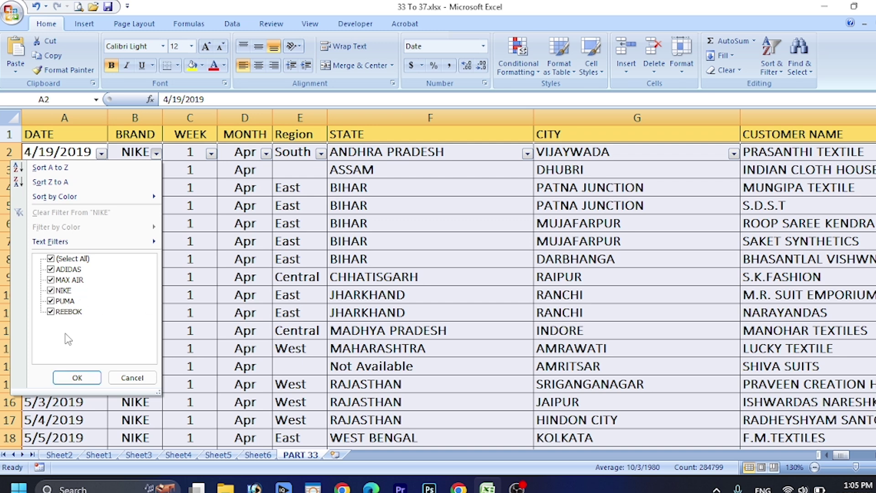
left_click(58, 258)
left_click(58, 259)
left_click(58, 259)
left_click(58, 259)
left_click(56, 259)
left_click(56, 259)
left_click(55, 274)
left_click(52, 273)
left_click(52, 260)
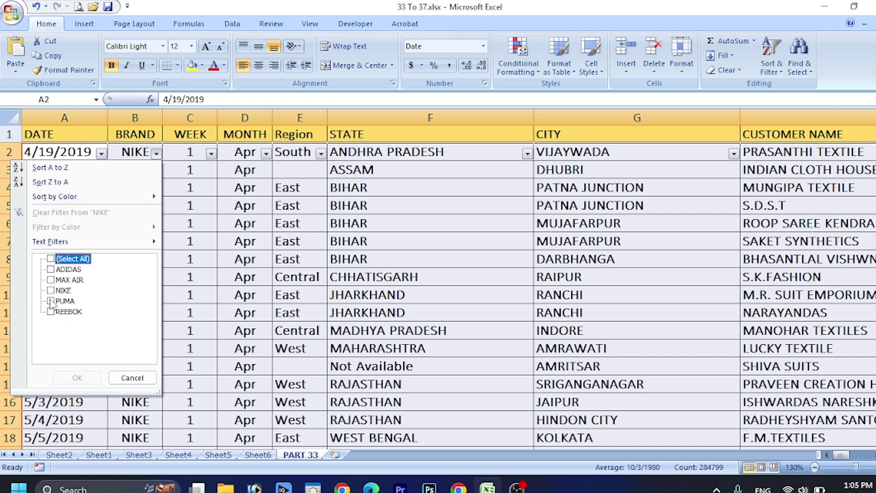
left_click(51, 301)
left_click(77, 377)
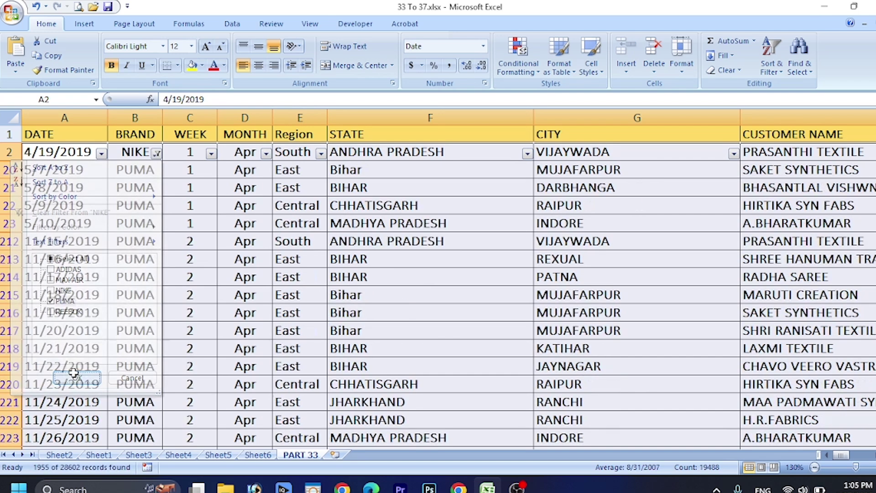
mouse_move(875, 132)
left_mouse_down()
mouse_move(875, 359)
mouse_move(875, 132)
left_mouse_up()
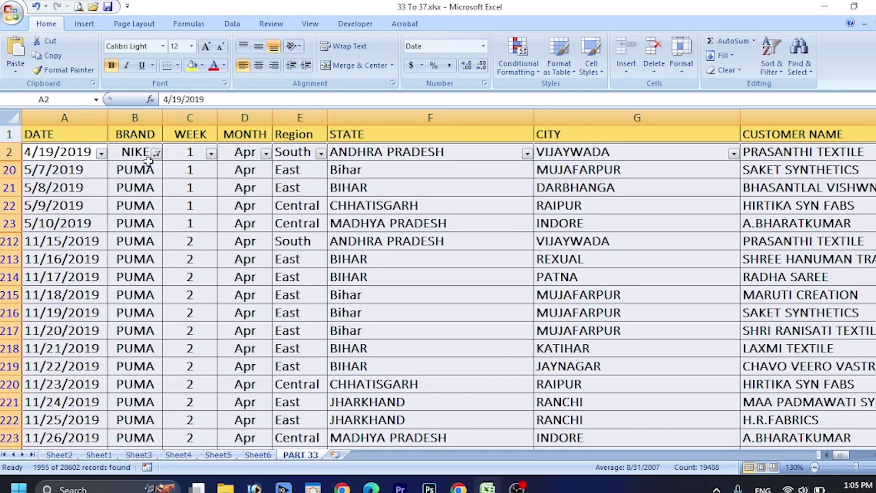
left_click(322, 153)
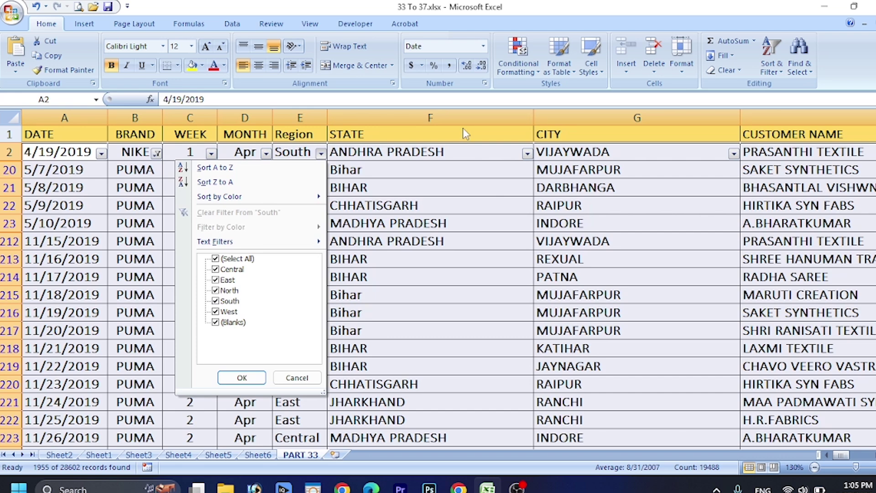
left_click(435, 133)
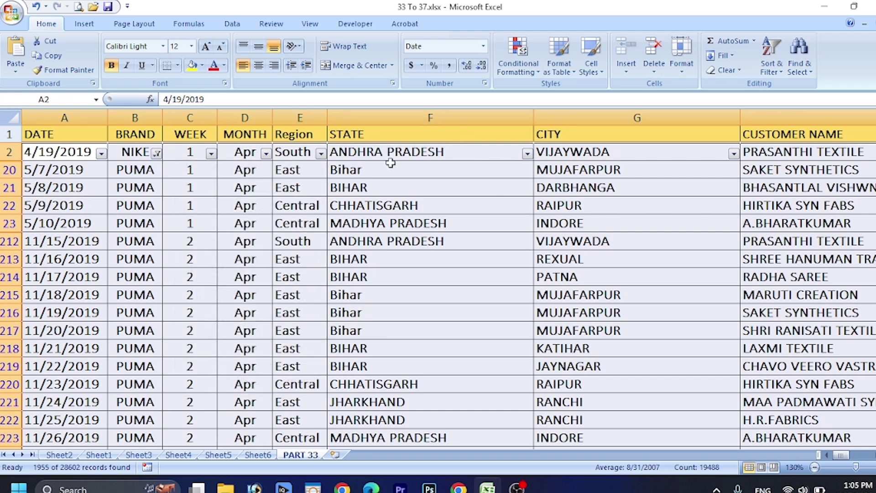
Filter the STATE column to show only Bihar records.
left_click(528, 154)
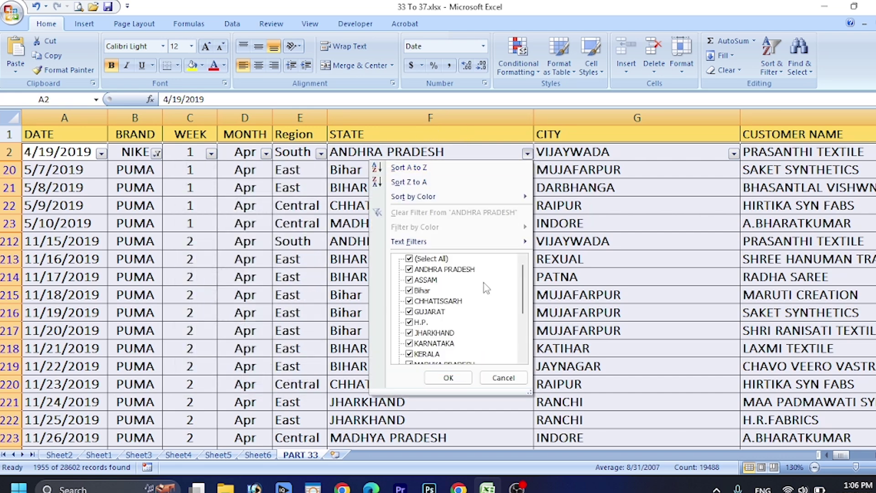
left_click(409, 258)
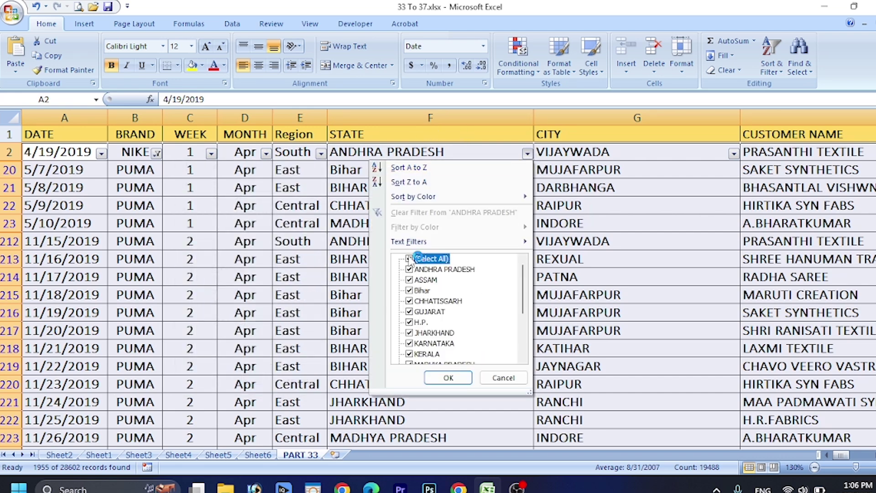
left_click(410, 290)
left_click(449, 382)
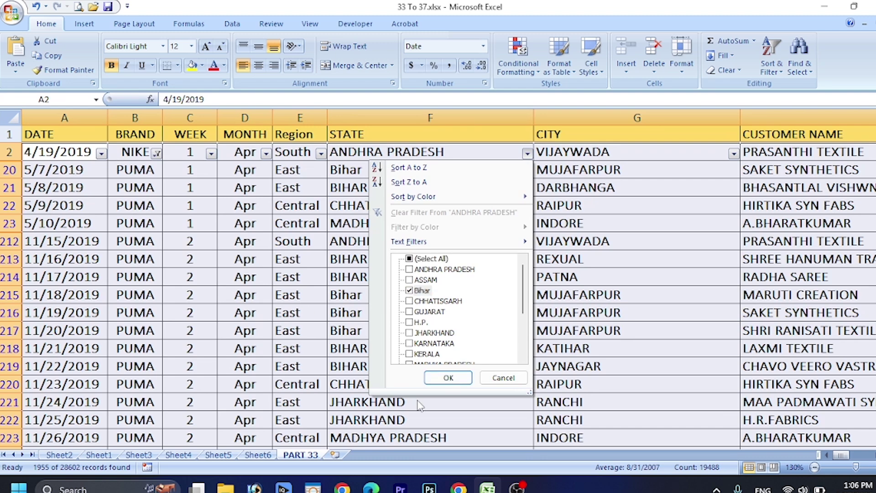
left_click(449, 379)
Examine the filtered Bihar rows, return to the beginning of the table, and check the Region column's filter choices.
scroll(149, 332, "down", 5)
scroll(148, 332, "down", 20)
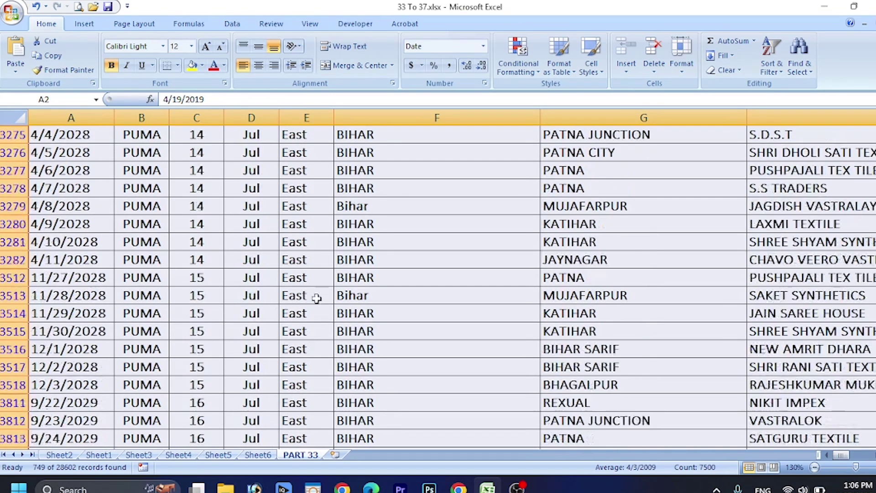
scroll(317, 298, "down", 20)
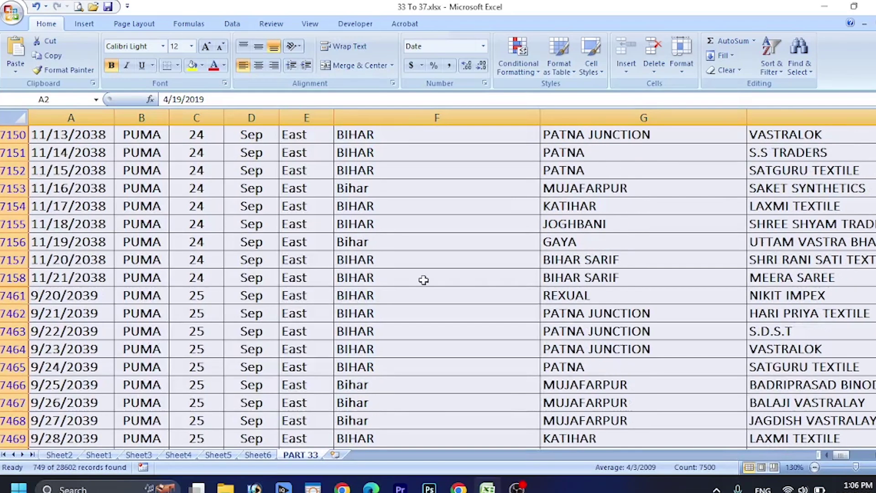
left_click_drag(875, 213, 875, 123)
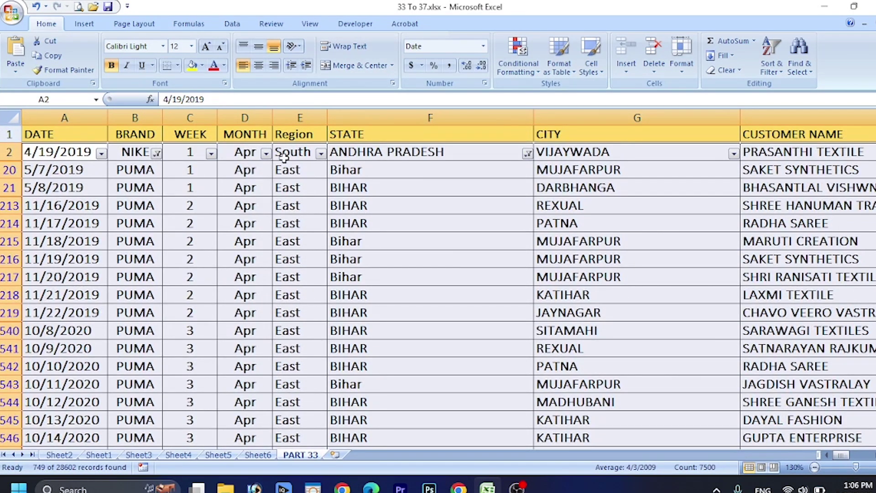
left_click(321, 153)
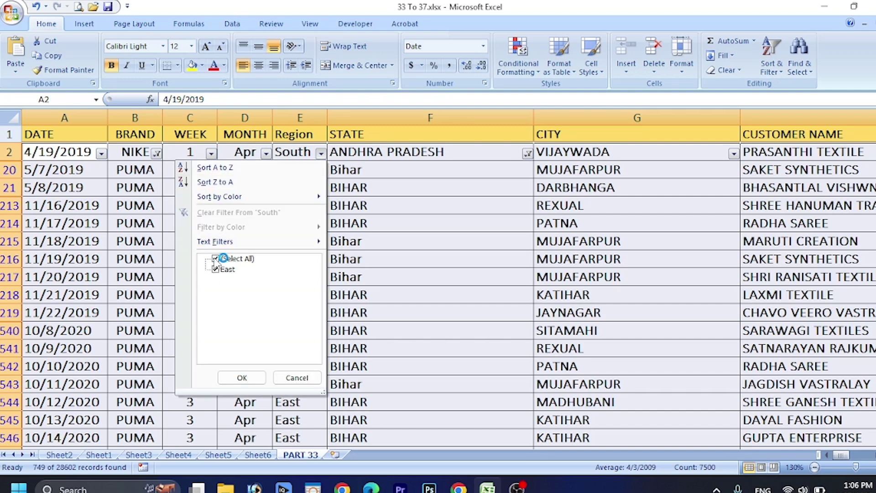
left_click(242, 378)
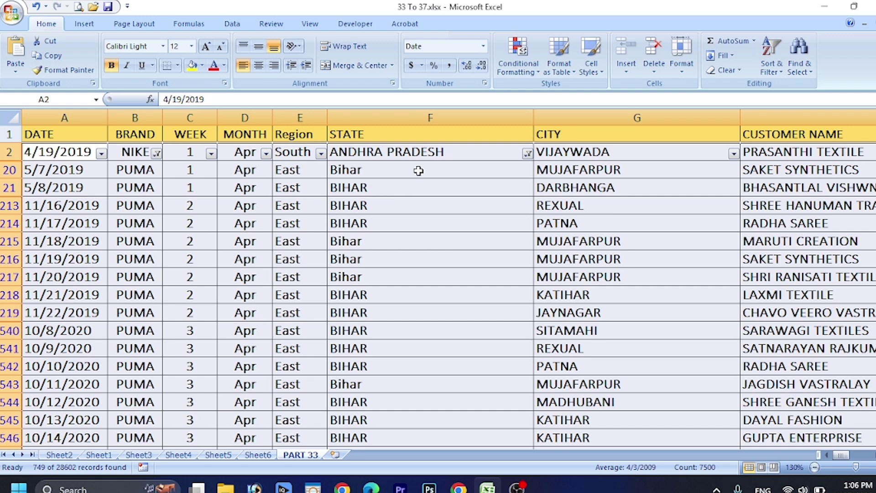
Filter the CITY column to show only SITAMARHI records.
left_click(734, 155)
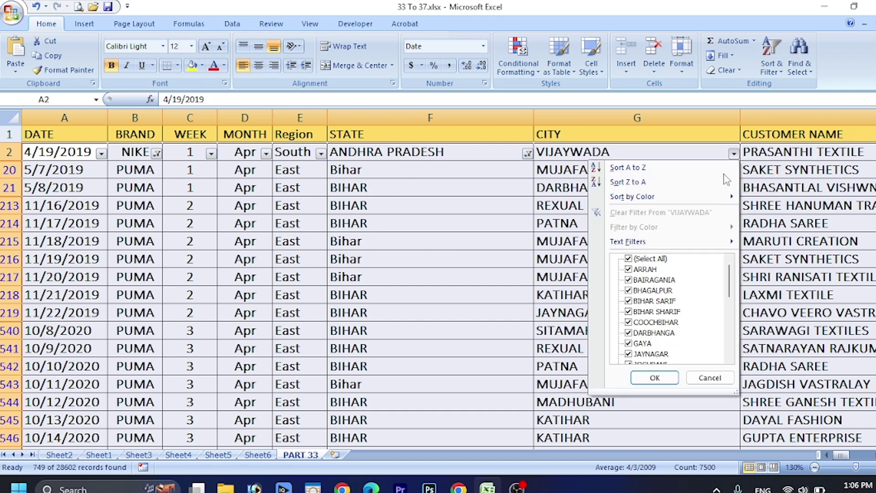
scroll(640, 278, "down", 4)
scroll(641, 285, "up", 4)
left_click(630, 261)
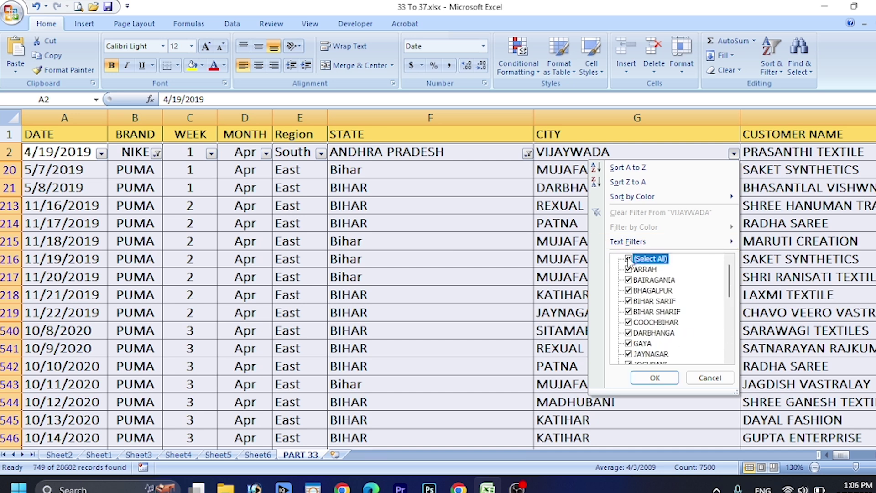
scroll(642, 315, "down", 4)
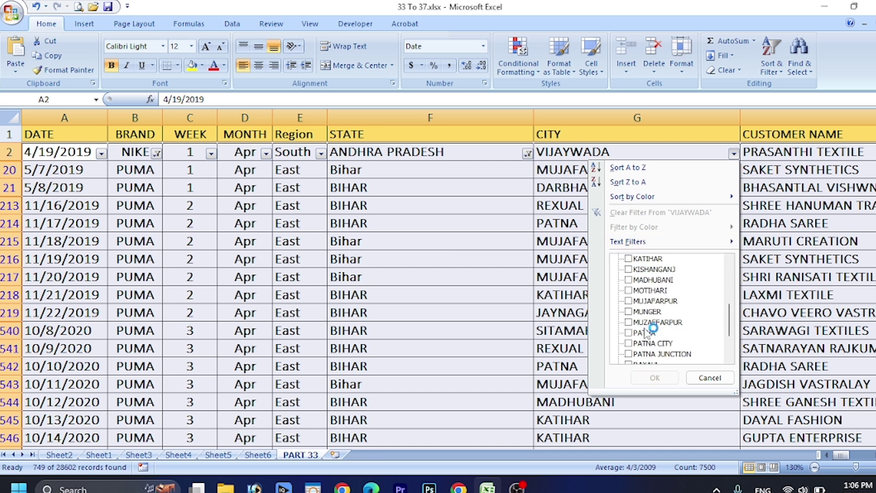
scroll(647, 331, "down", 2)
left_click(628, 332)
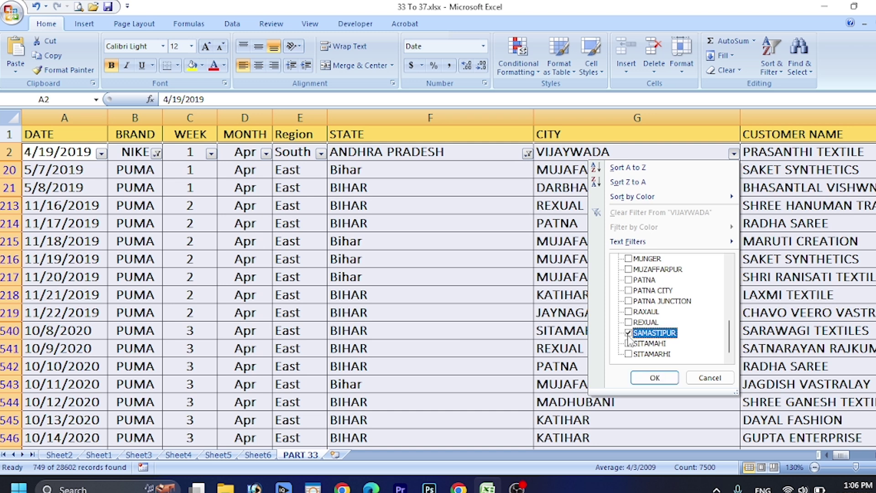
left_click(630, 344)
left_click(628, 340)
left_click(635, 358)
left_click(639, 344)
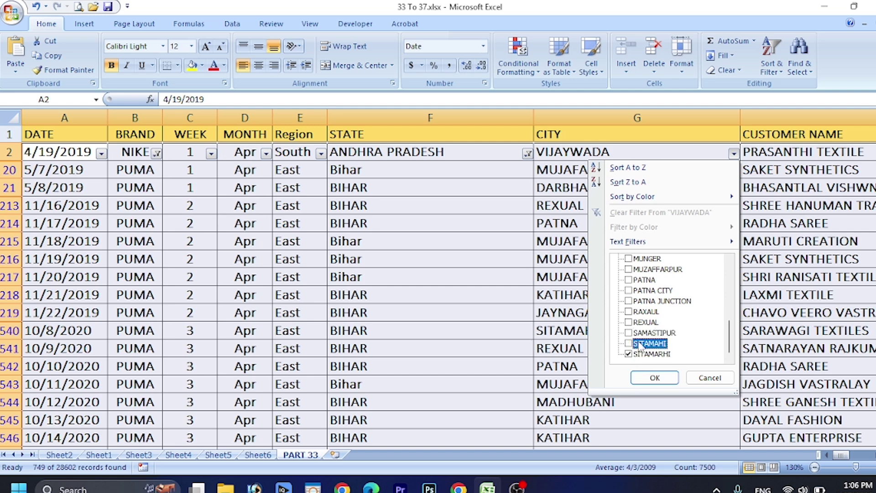
left_click(655, 377)
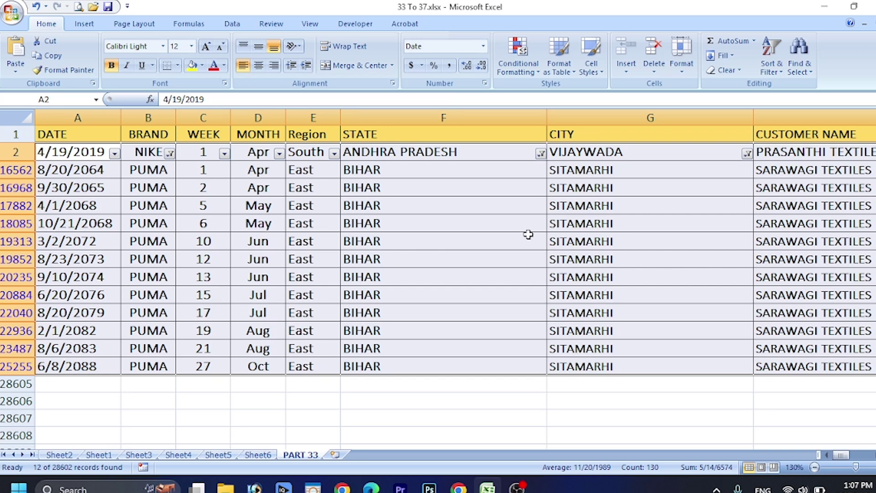
Select all brands in the BRAND column's filter to remove the brand restriction.
left_click(169, 153)
left_click(64, 259)
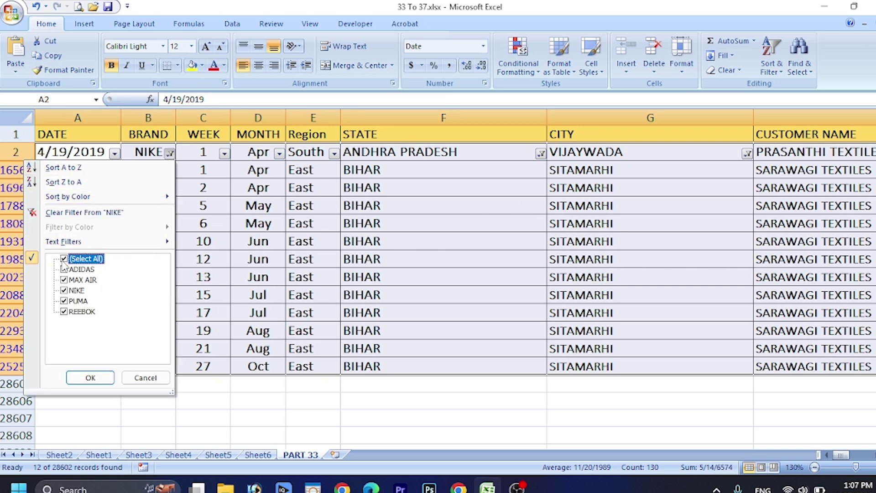
left_click(90, 378)
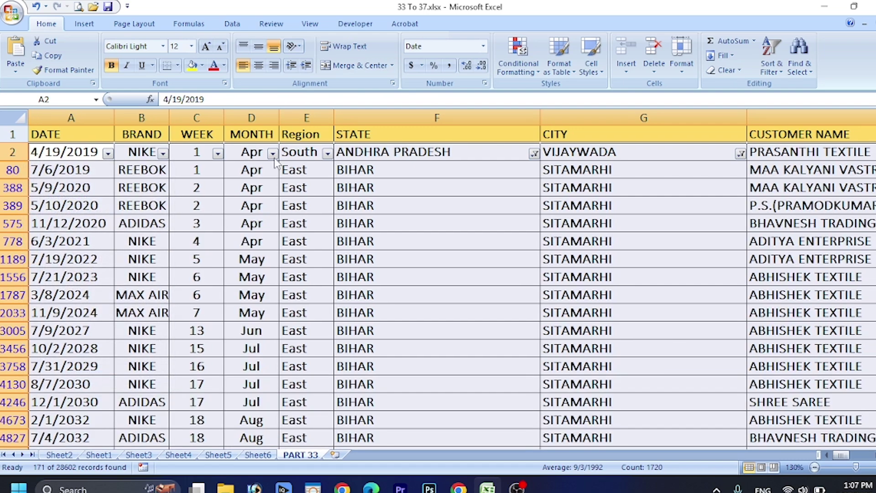
Select all entries in the STATE column's filter to remove the state restriction.
left_click(534, 154)
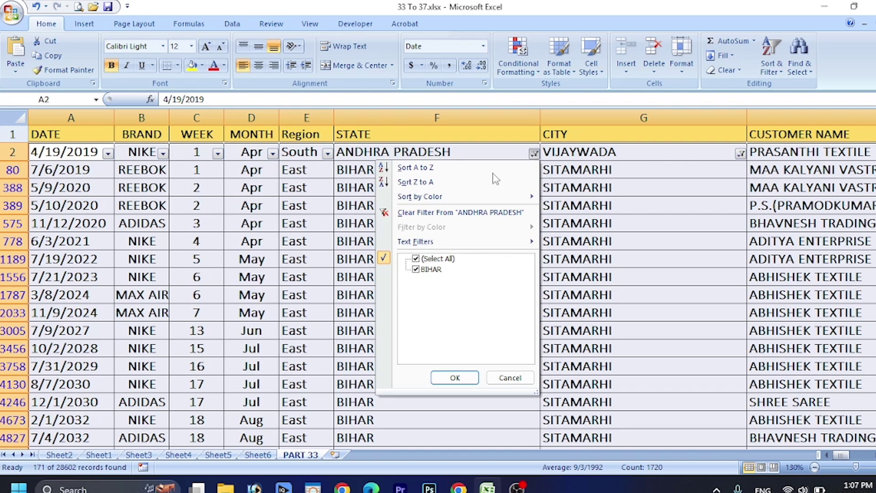
left_click(414, 259)
left_click(415, 259)
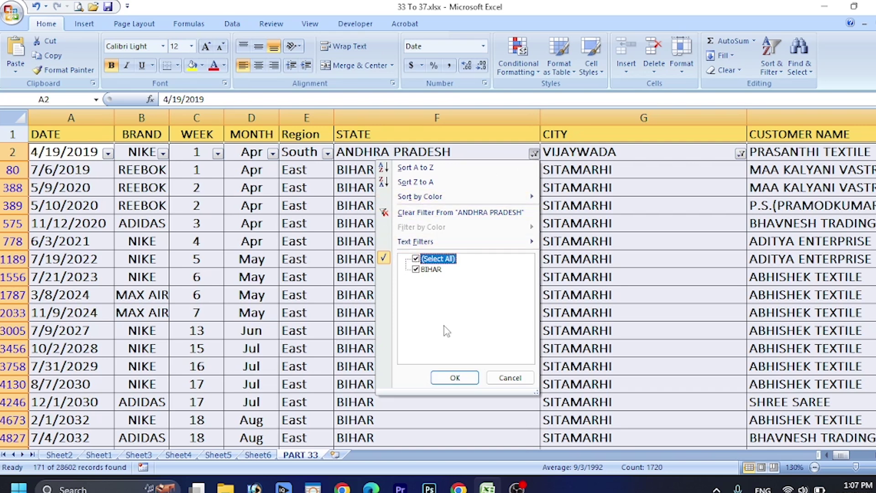
left_click(422, 269)
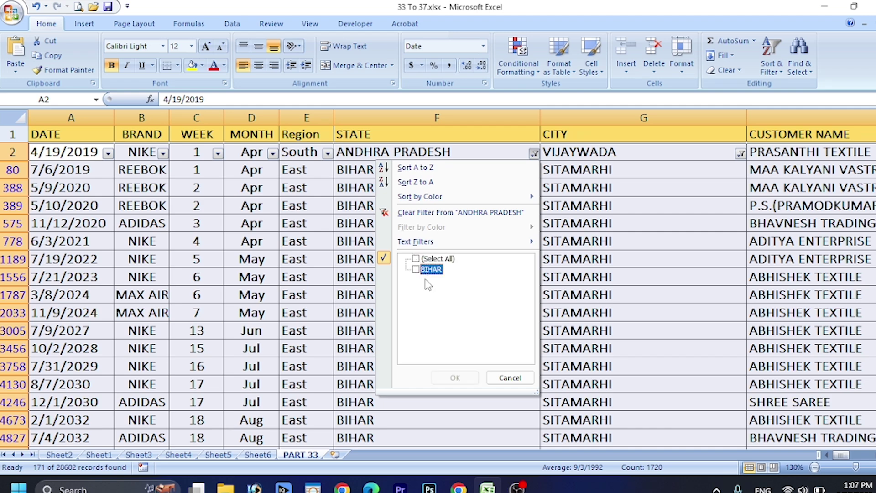
left_click(415, 258)
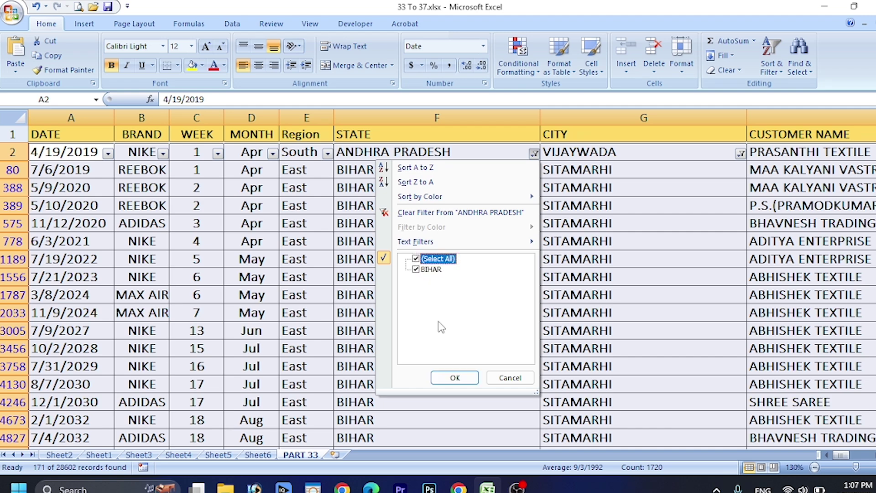
left_click(454, 379)
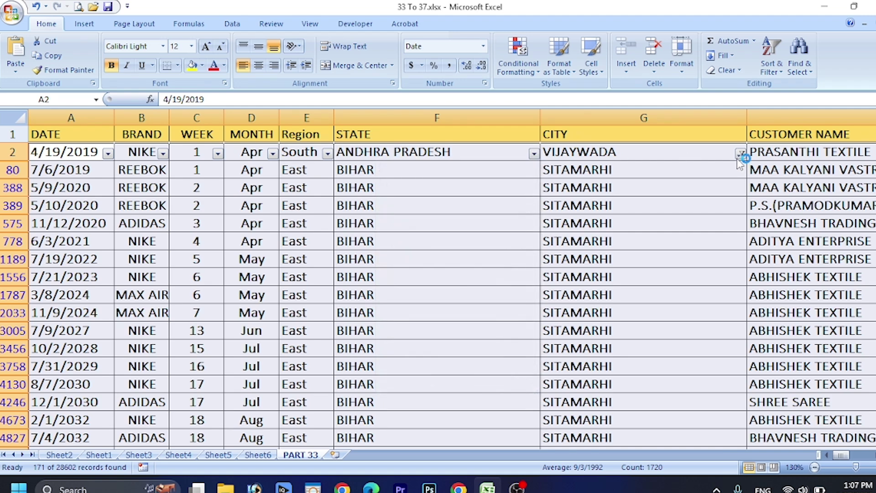
Select all cities in the CITY column's filter to show every record again.
scroll(454, 286, "down", 1)
scroll(465, 286, "up", 1)
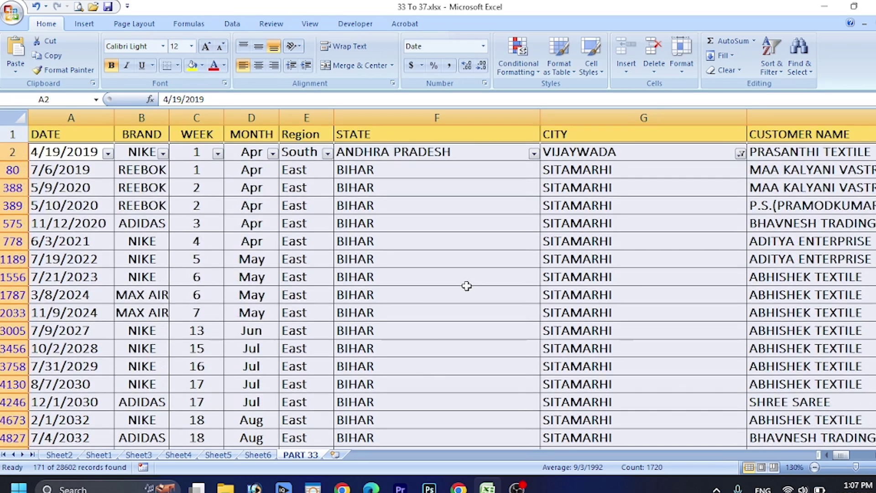
left_click(744, 149)
left_click(740, 154)
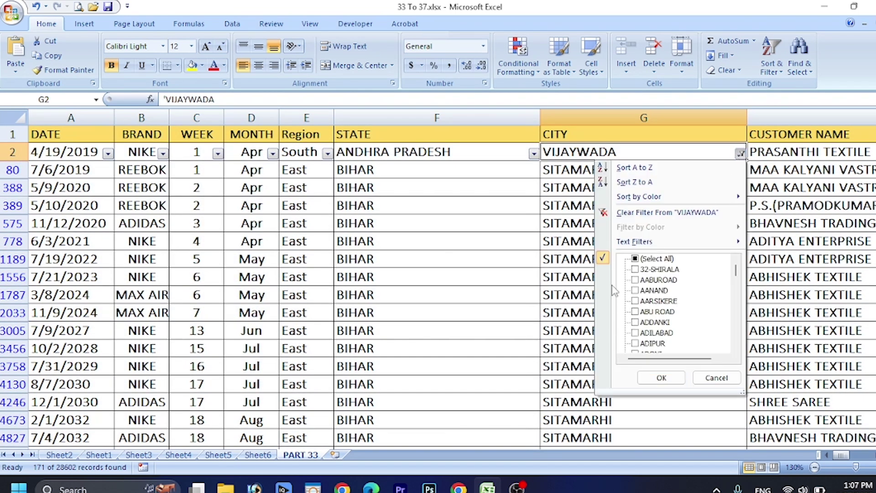
left_click(636, 259)
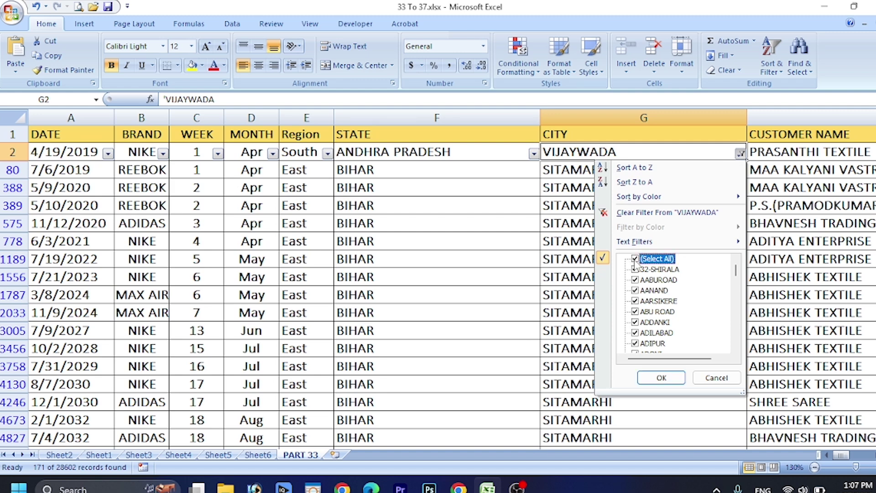
left_click(661, 378)
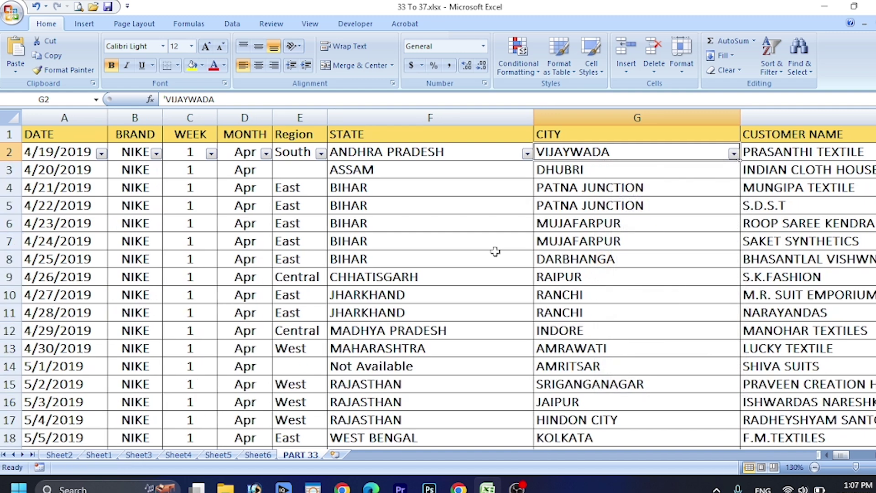
Examine the unfiltered table's rows and columns and return to its beginning.
scroll(516, 360, "down", 5)
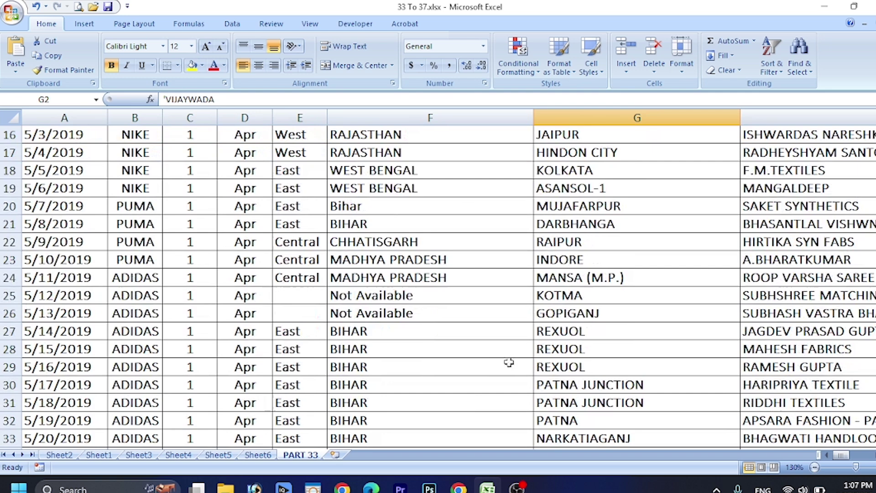
scroll(126, 73, "down", 4)
scroll(566, 264, "up", 5)
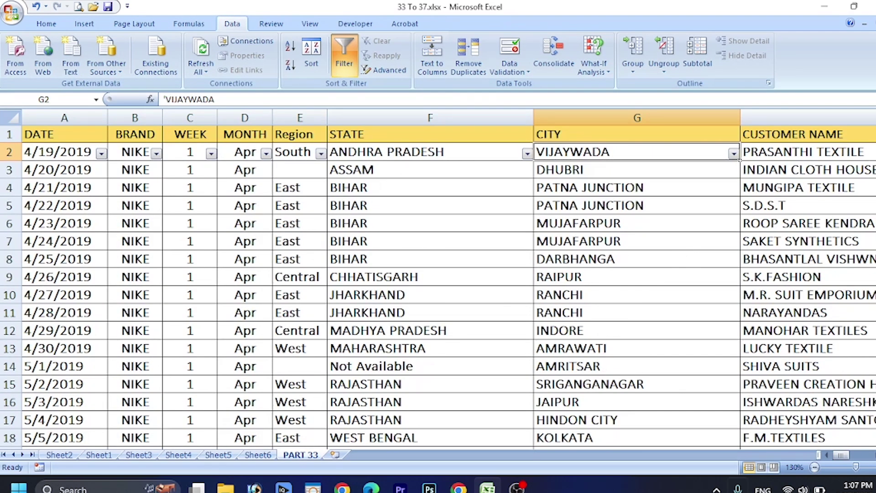
left_click(845, 456)
left_click_drag(845, 457, 796, 444)
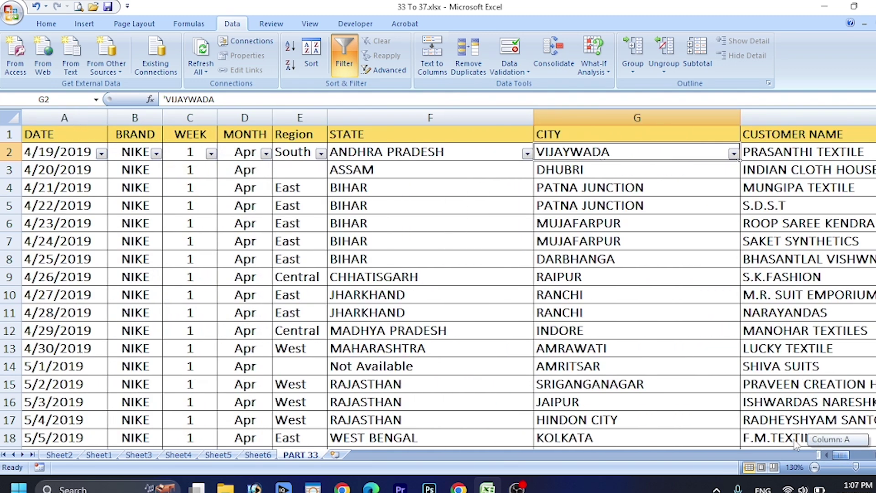
left_click_drag(695, 429, 356, 292)
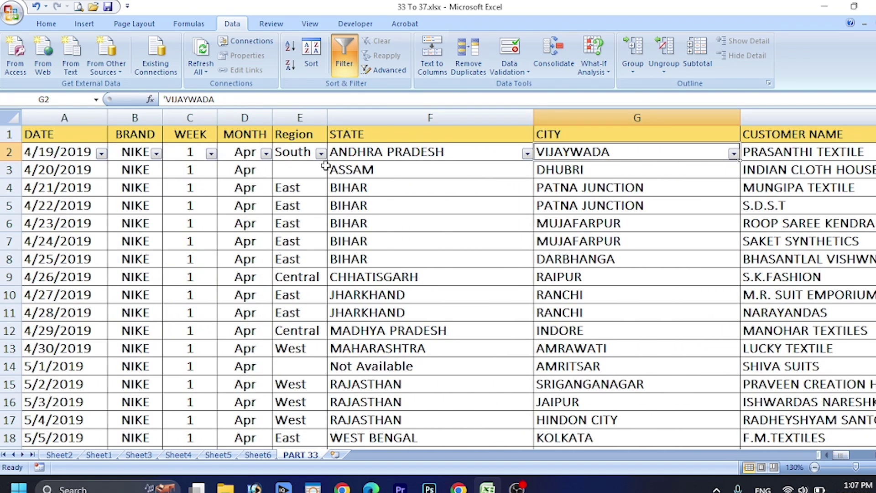
scroll(193, 278, "down", 1)
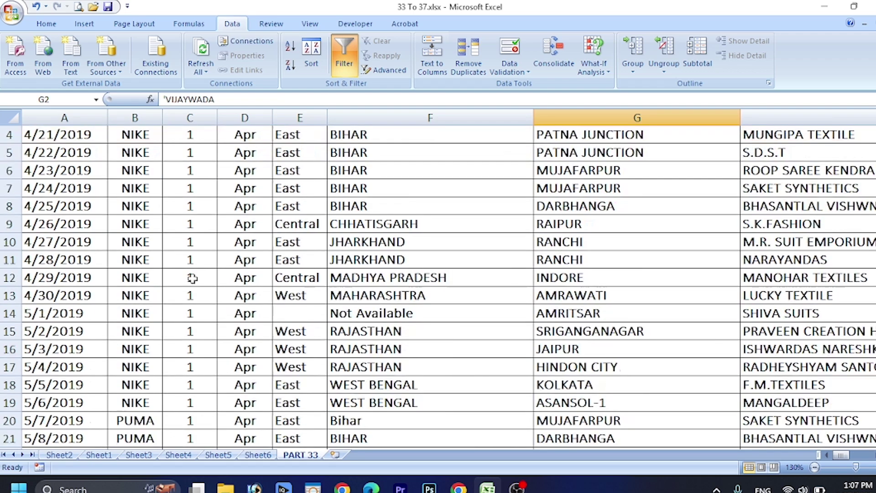
scroll(192, 278, "down", 18)
scroll(254, 288, "up", 19)
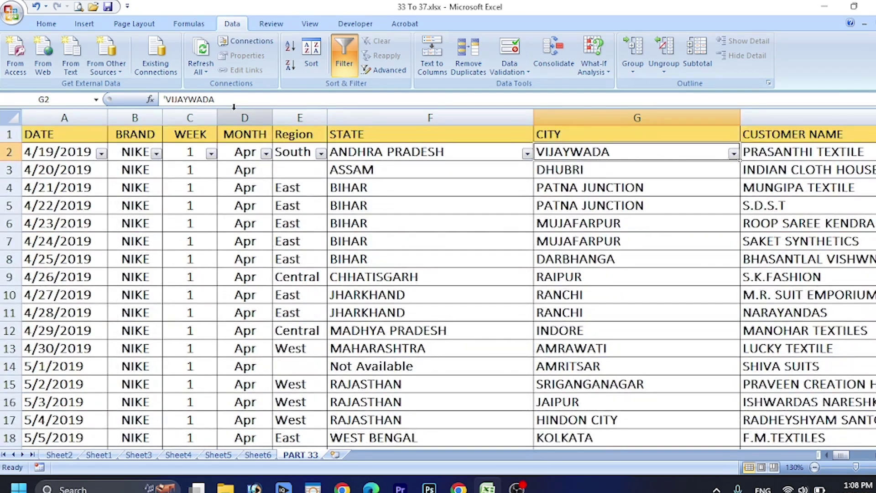
Filter the MONTH column to show only Dec records.
left_click(265, 153)
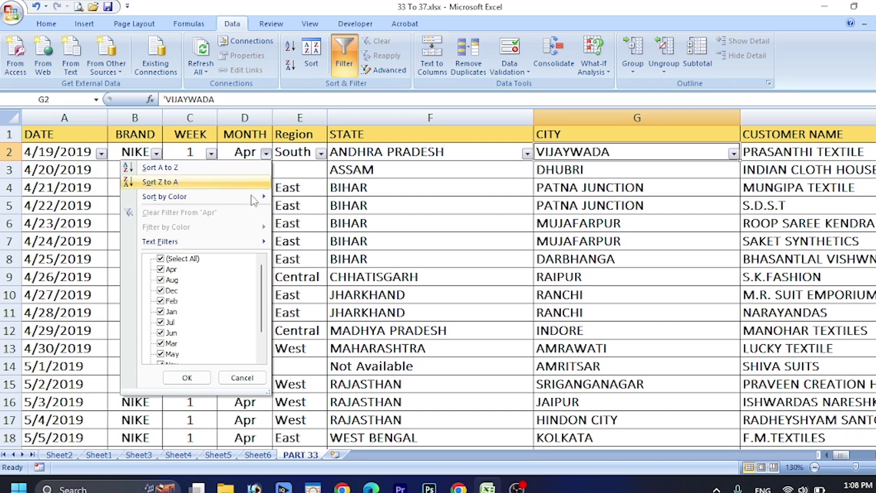
scroll(176, 318, "down", 1)
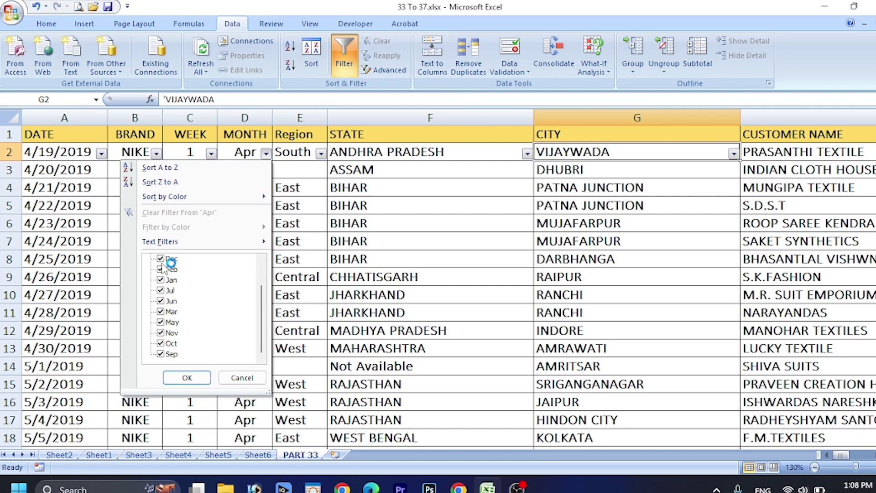
scroll(163, 263, "up", 1)
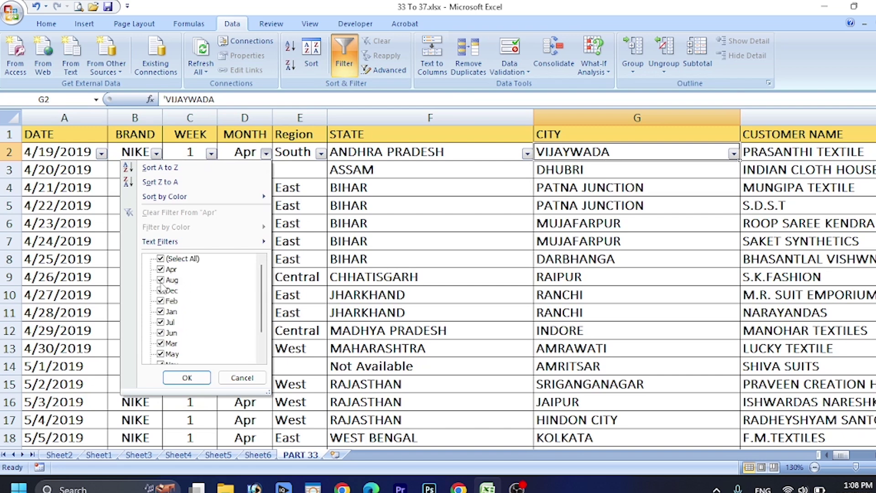
left_click(161, 258)
left_click(161, 291)
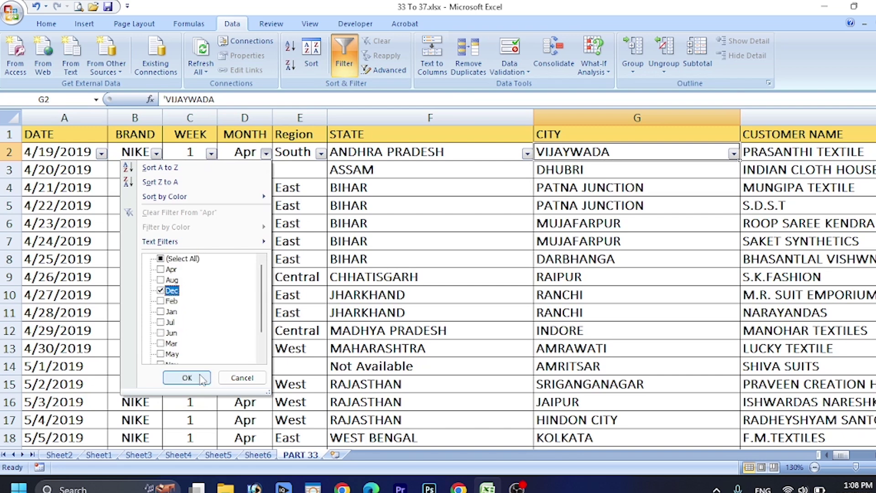
left_click(199, 375)
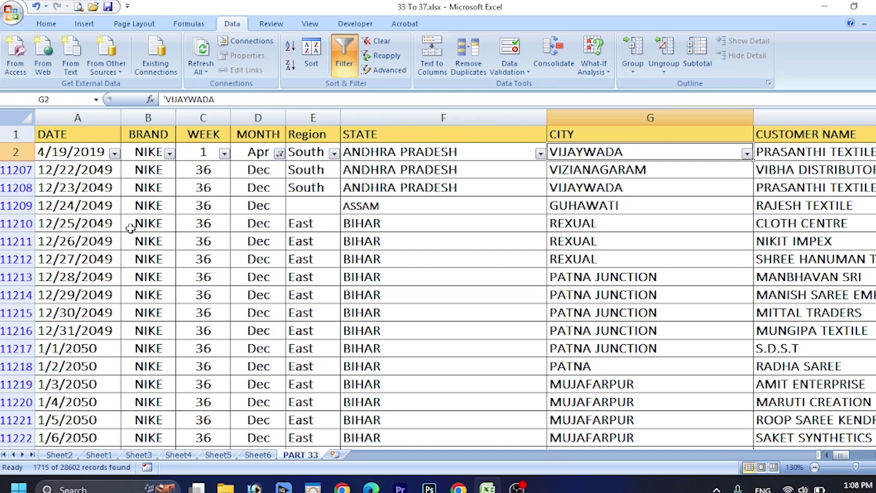
Restrict the DATE column to the year 2052 and look through the matching December records.
left_click(114, 154)
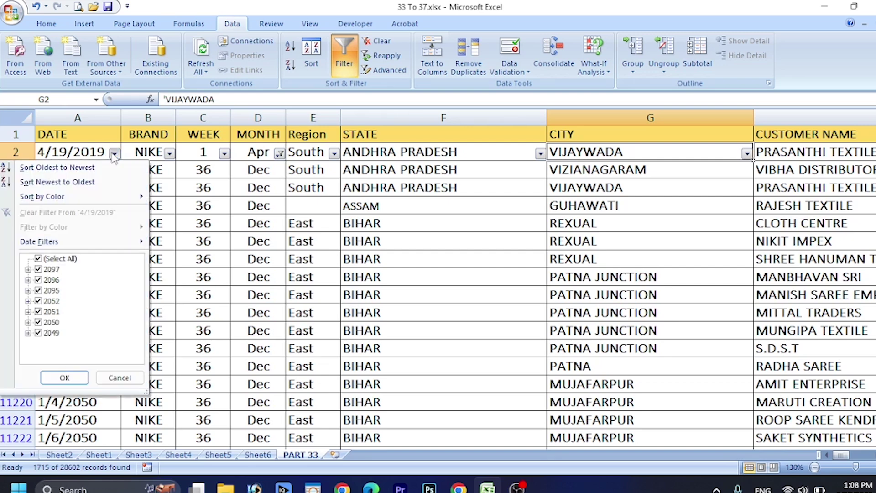
left_click(39, 258)
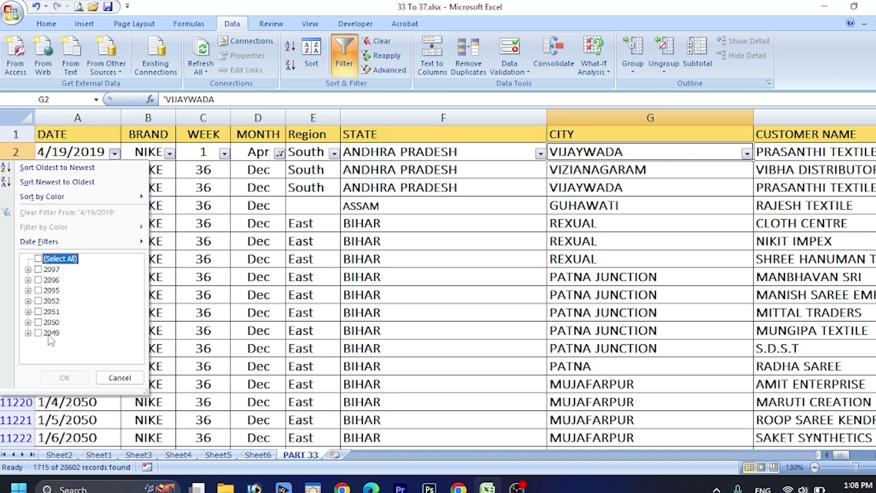
left_click(39, 301)
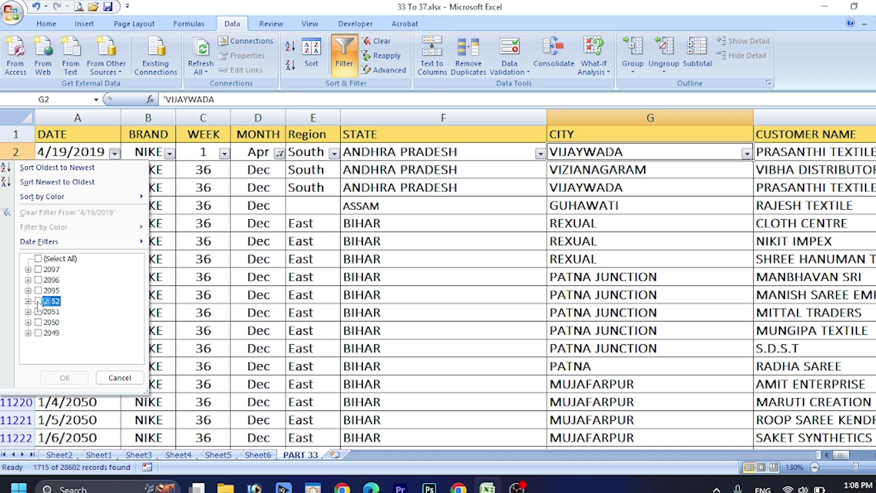
left_click(56, 377)
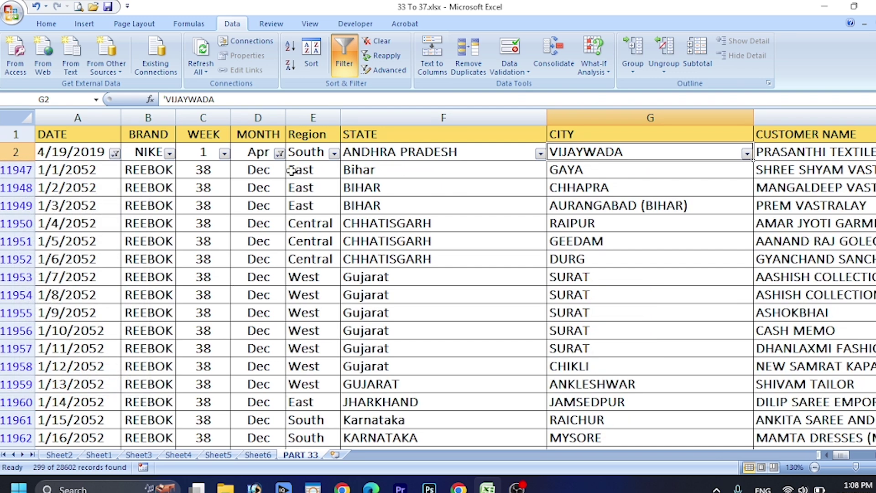
scroll(705, 258, "down", 2)
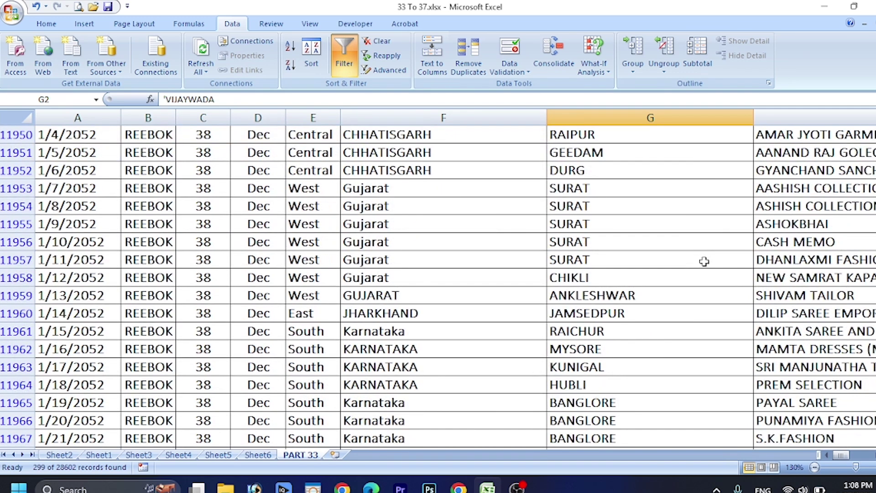
scroll(356, 210, "down", 6)
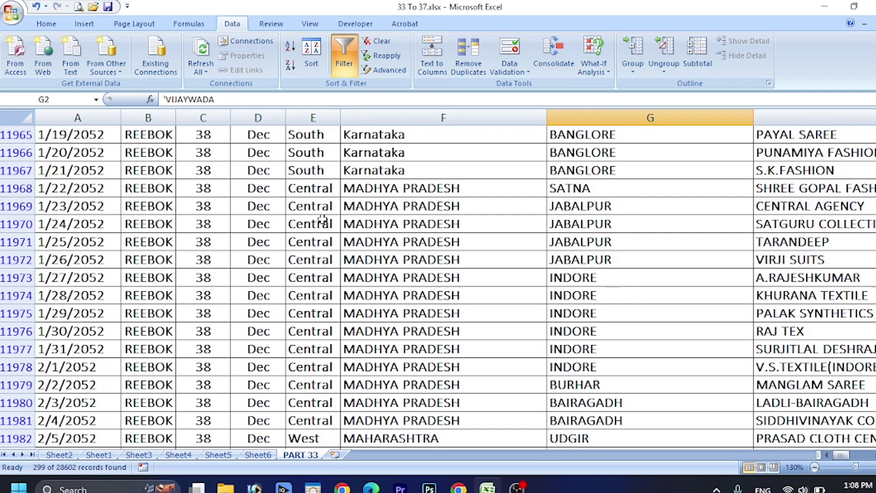
scroll(151, 240, "down", 7)
scroll(155, 241, "up", 8)
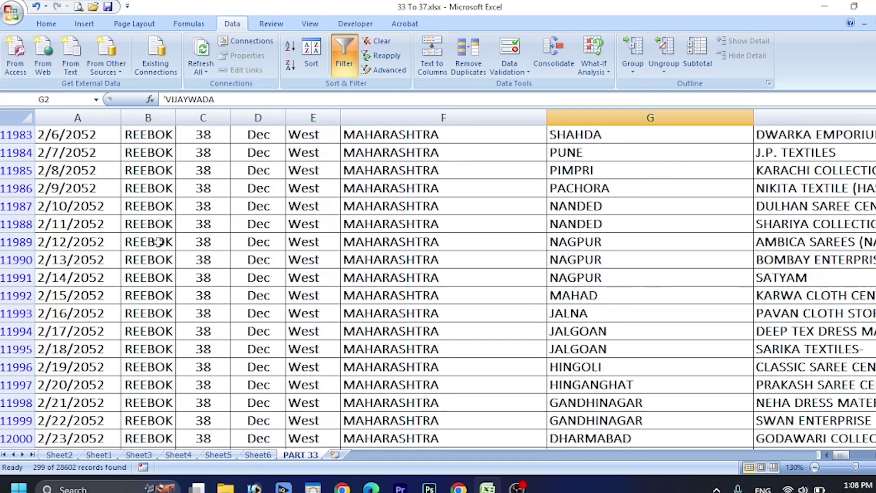
scroll(158, 242, "up", 7)
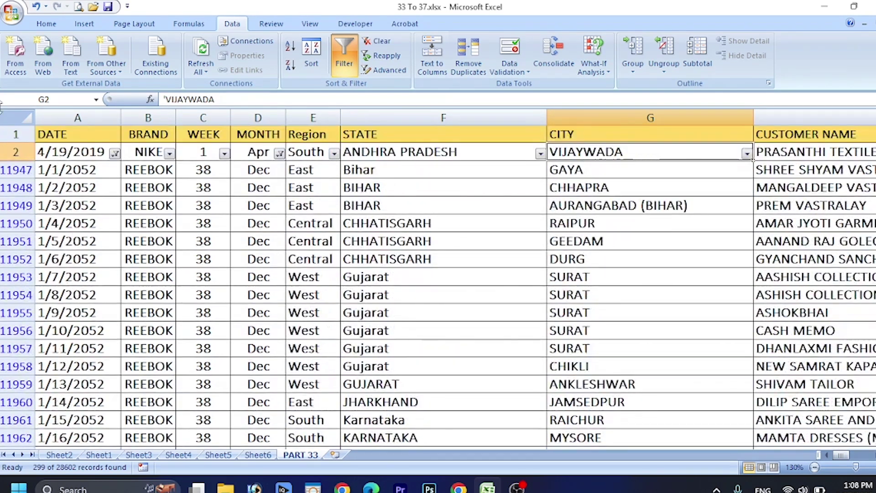
Select all months in the MONTH column's filter to remove the month restriction.
left_click(280, 154)
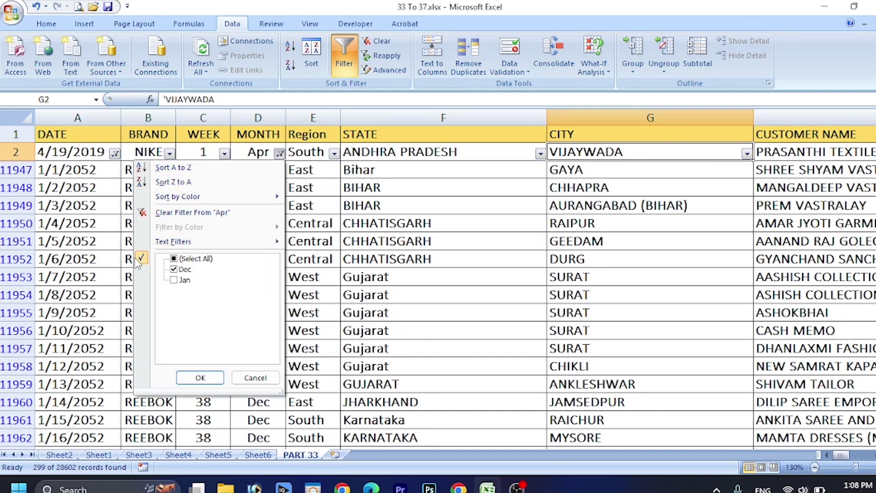
left_click(173, 260)
left_click(176, 280)
left_click(199, 377)
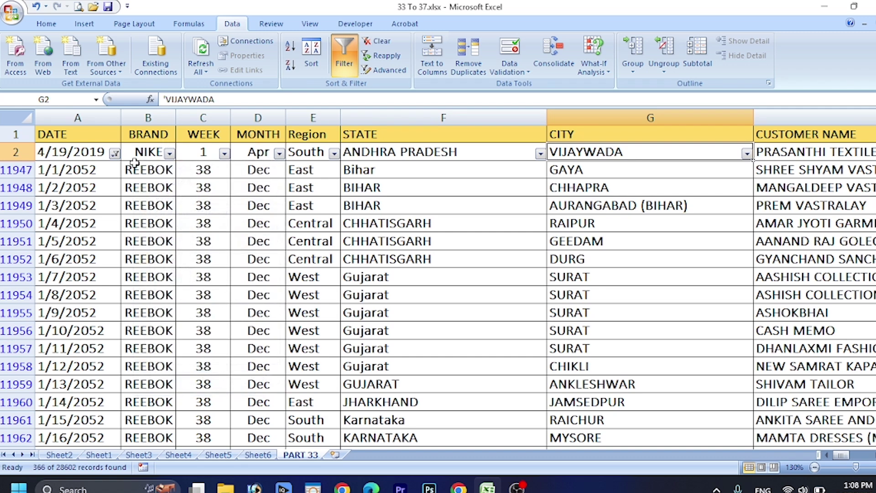
Select all dates in the DATE column's filter to show the complete table again.
left_click(114, 153)
left_click(49, 260)
left_click(68, 377)
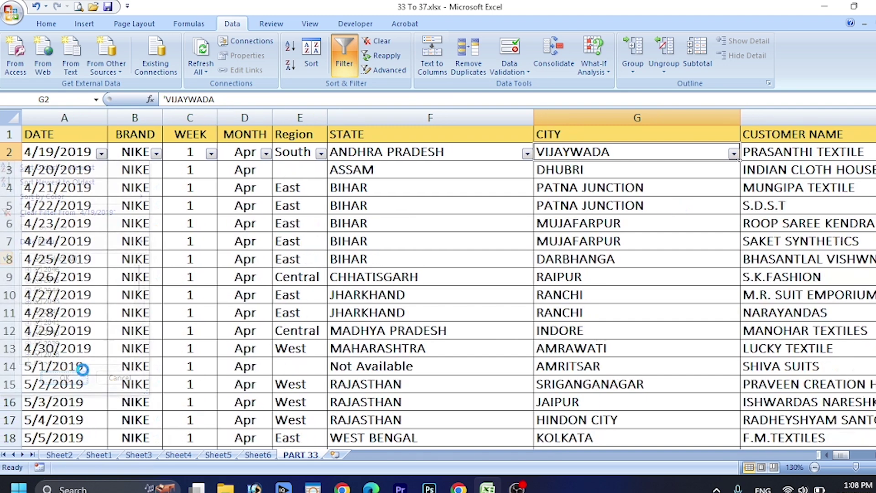
Examine the amounts offered in the AMT column's filter and leave the filter unchanged.
scroll(713, 277, "down", 5)
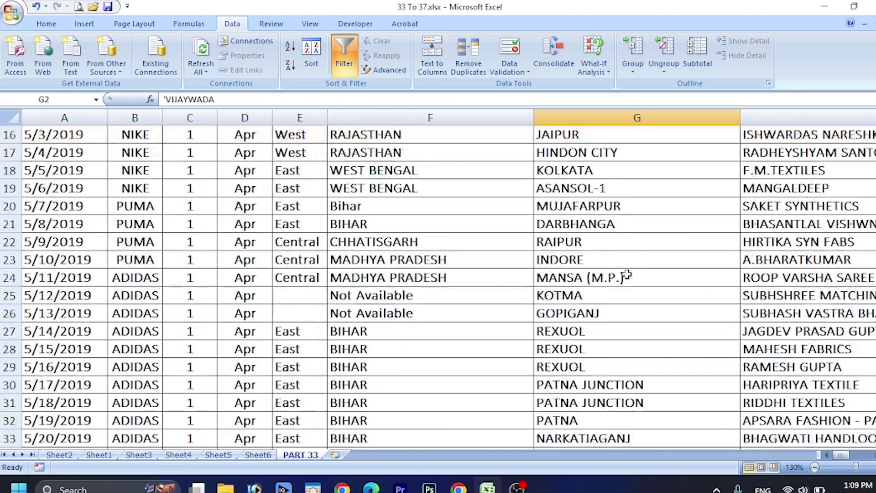
scroll(657, 228, "up", 5)
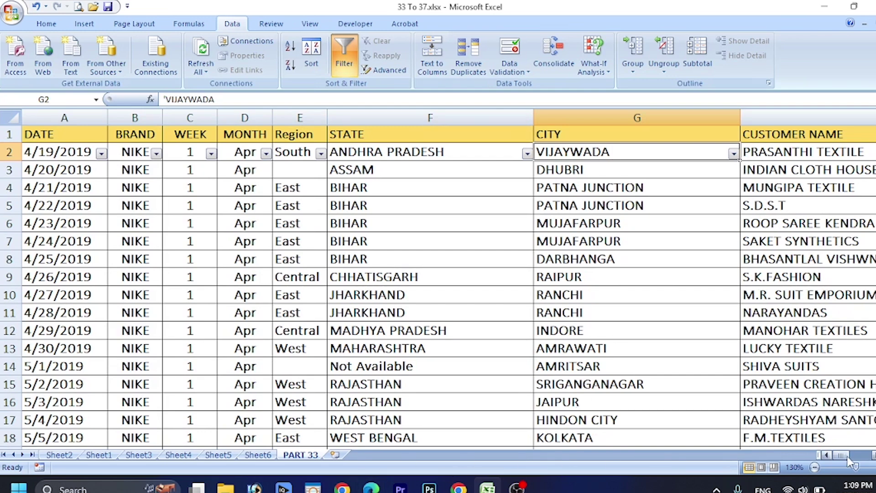
left_click_drag(846, 455, 867, 458)
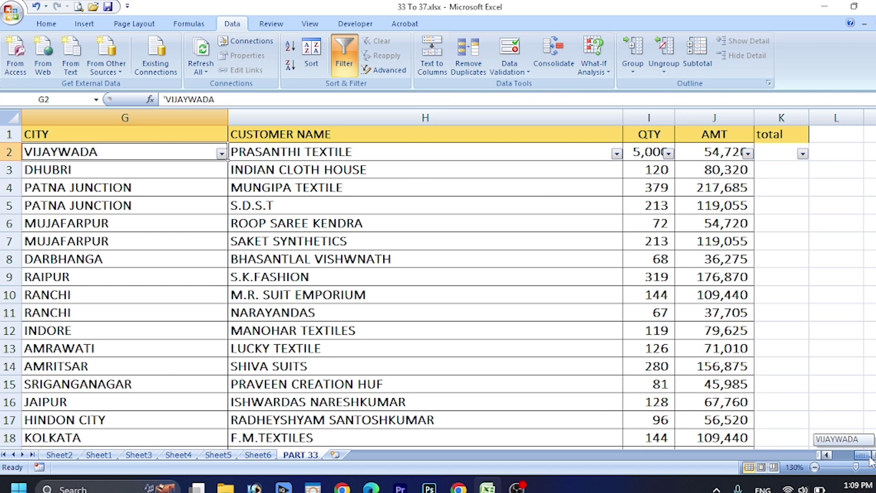
left_click_drag(871, 462, 871, 461)
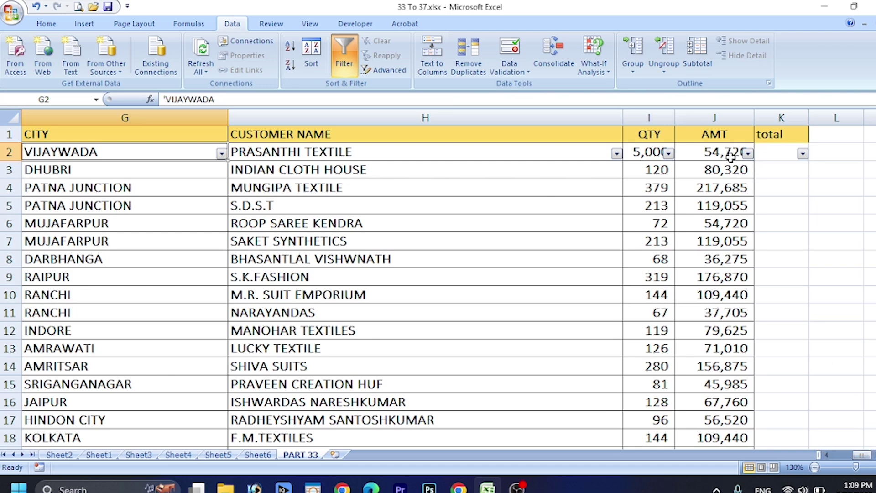
left_click(748, 154)
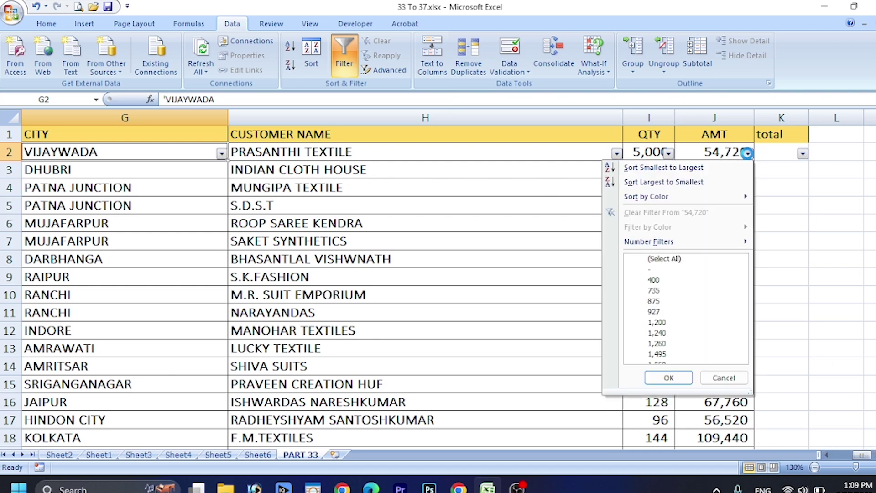
scroll(699, 309, "down", 5)
scroll(702, 310, "down", 10)
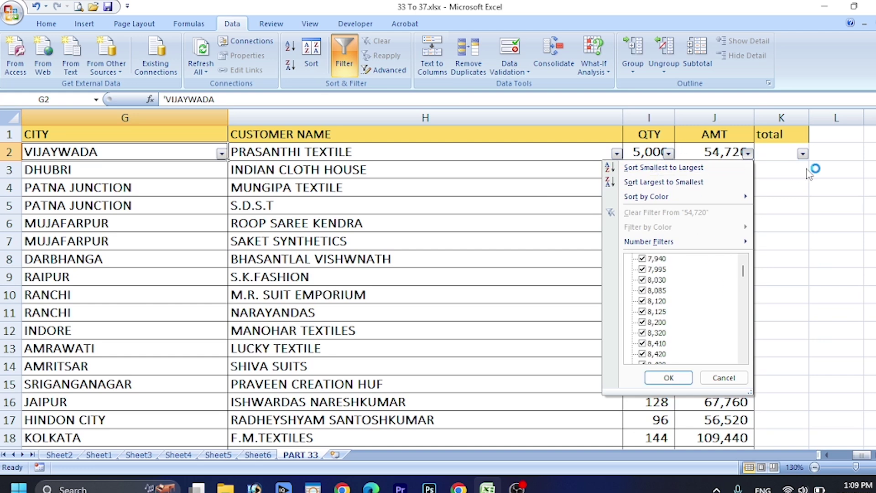
left_click(668, 147)
Examine the quantities offered in the QTY column's filter and cancel without filtering.
left_click(668, 147)
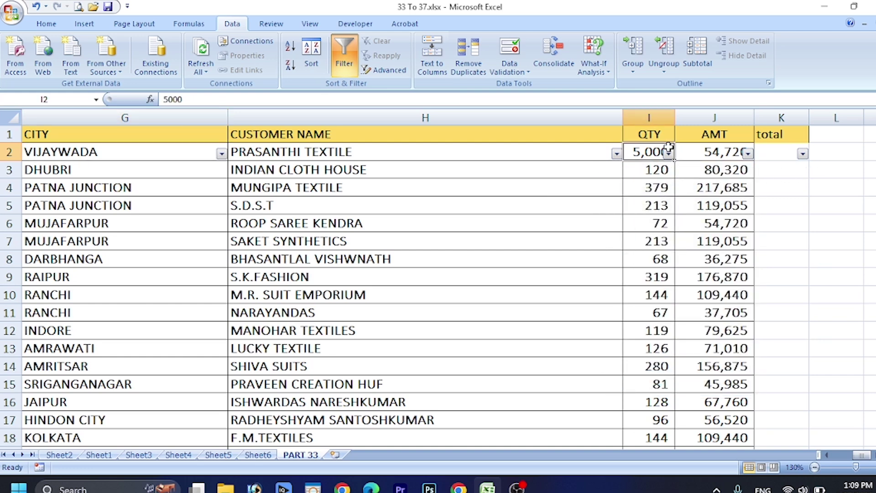
left_click(669, 153)
scroll(598, 322, "down", 8)
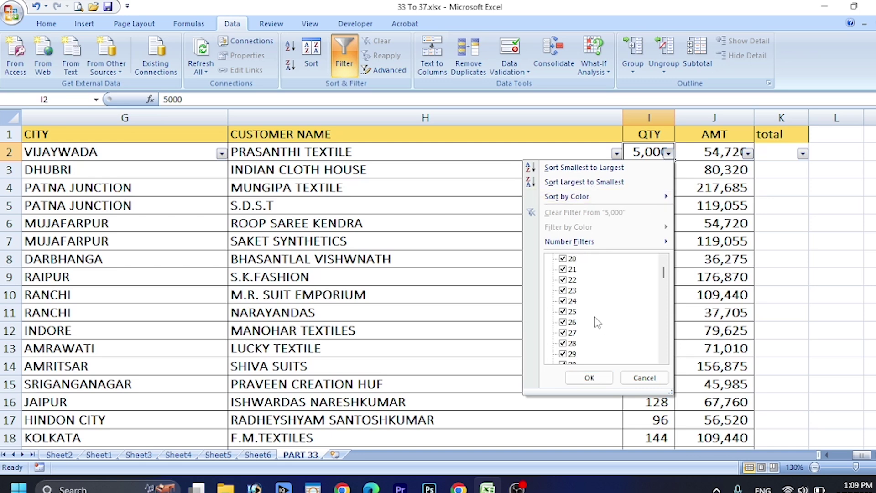
scroll(630, 303, "down", 20)
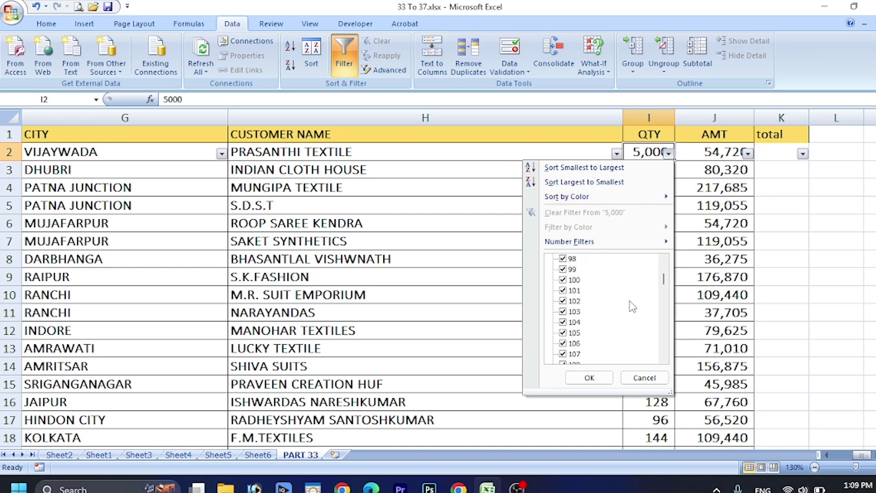
scroll(633, 299, "down", 6)
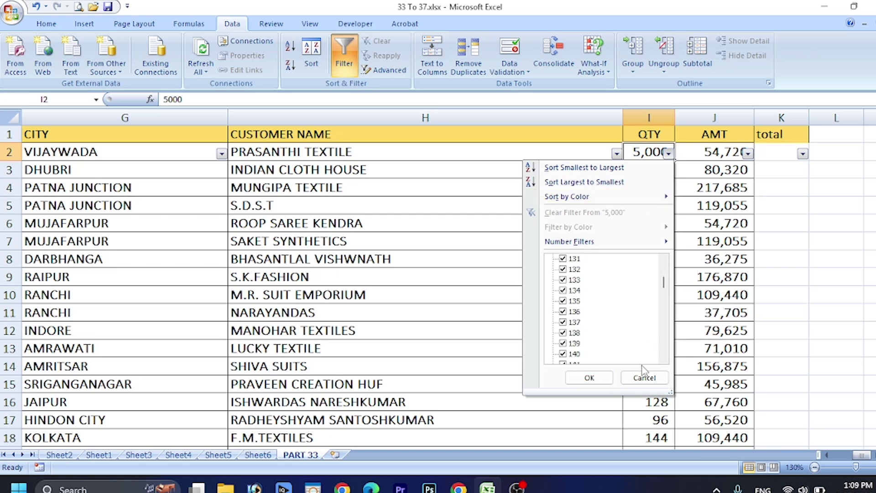
left_click(644, 379)
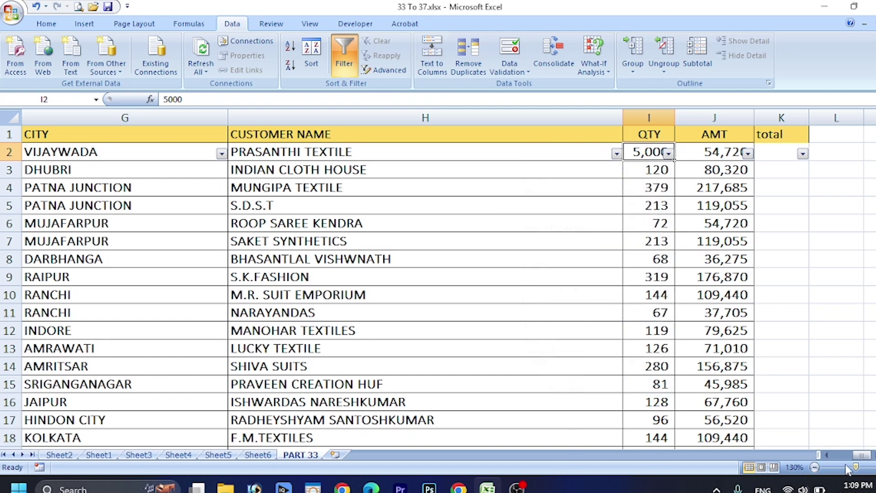
Filter the STATE column to show only BIHAR records.
left_click(836, 455)
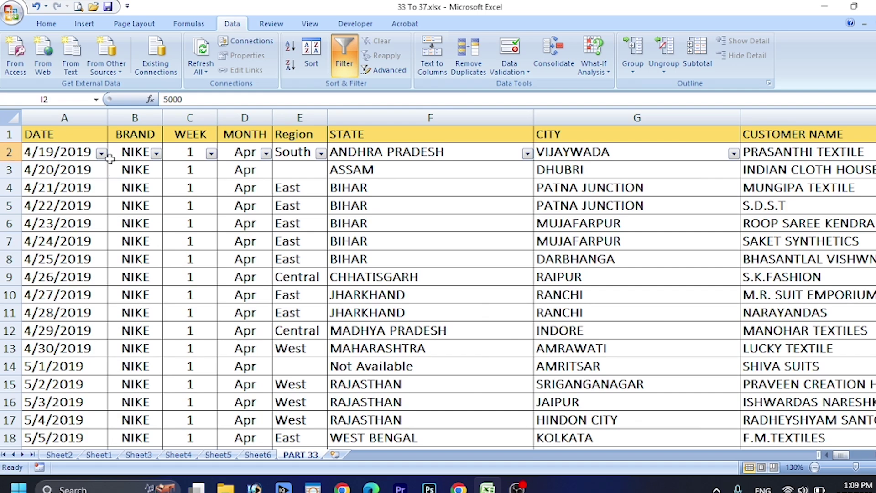
scroll(93, 263, "down", 10)
scroll(94, 263, "up", 10)
left_click(101, 153)
left_click(103, 154)
left_click(527, 154)
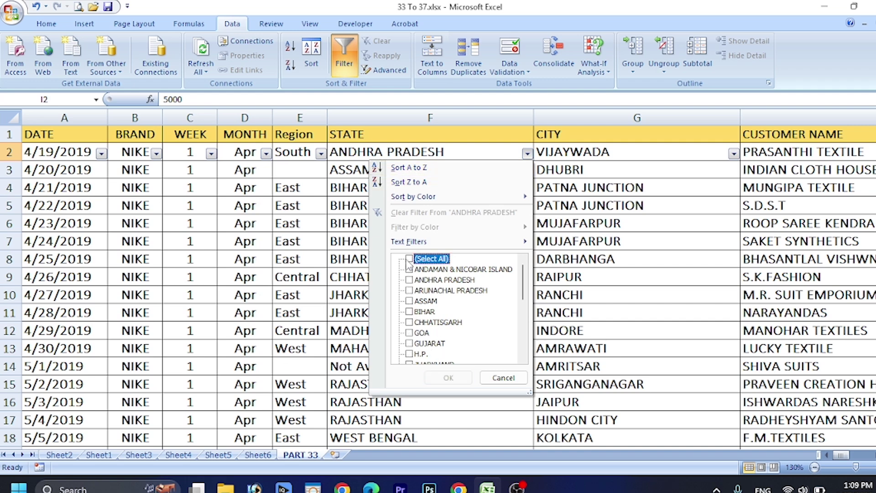
left_click(409, 312)
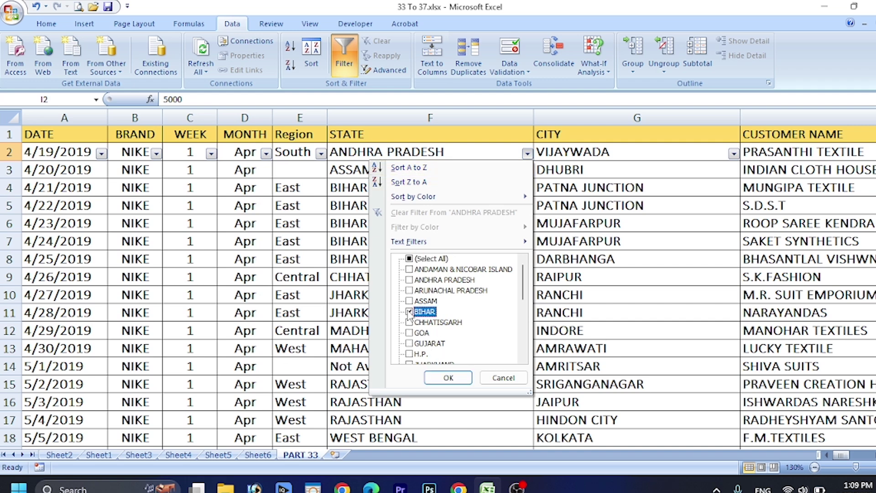
left_click(439, 377)
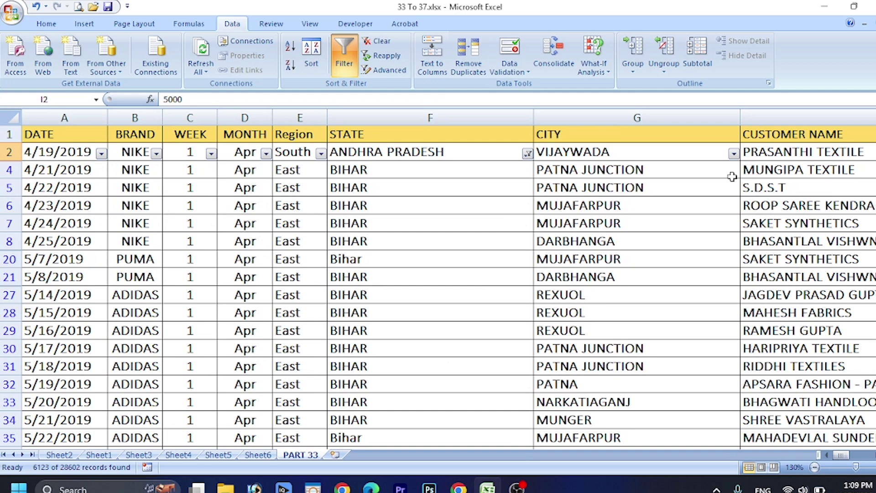
Filter the CITY column to SITAMARHI only and look through the matching BIHAR records.
left_click(734, 154)
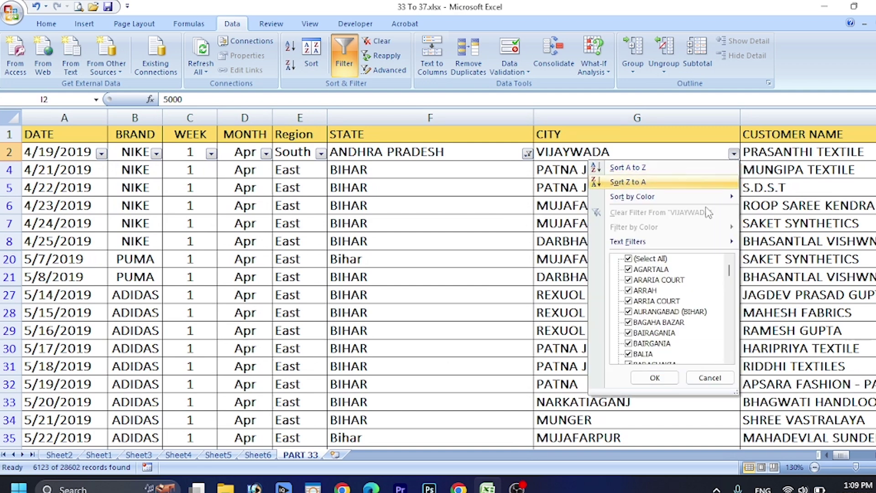
left_click(630, 259)
scroll(646, 292, "down", 15)
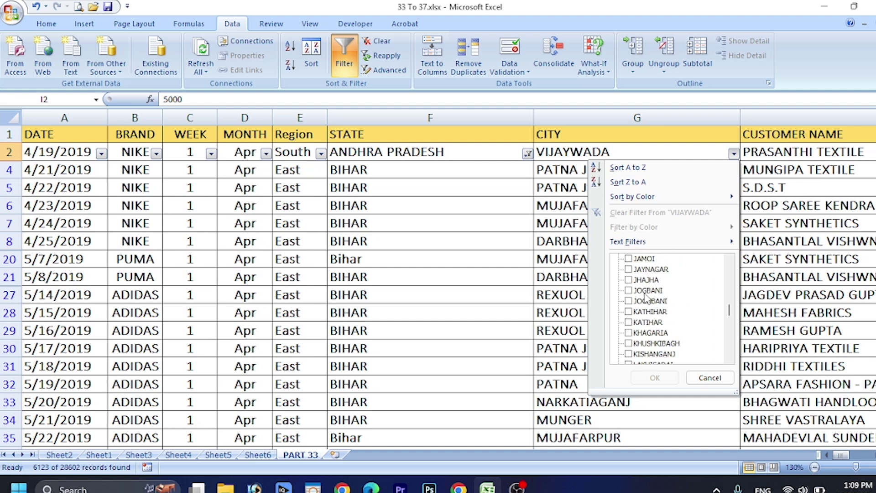
scroll(646, 296, "down", 5)
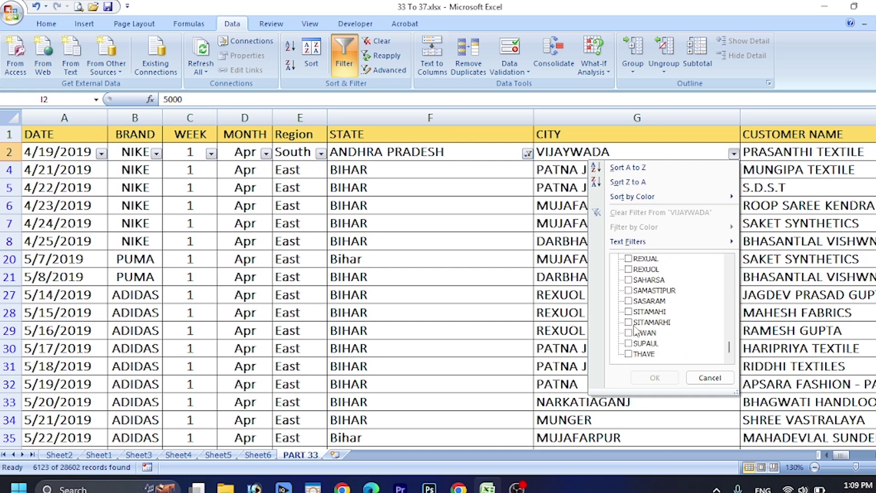
left_click(655, 378)
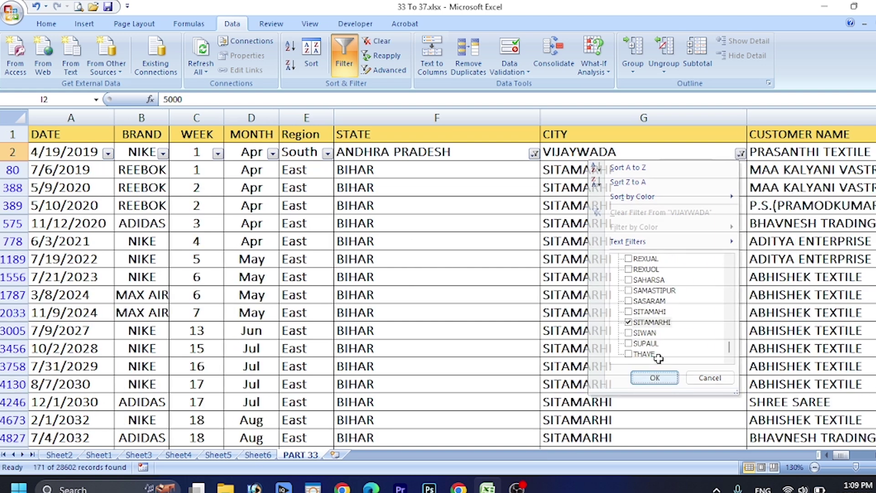
scroll(53, 179, "down", 2)
scroll(53, 179, "down", 15)
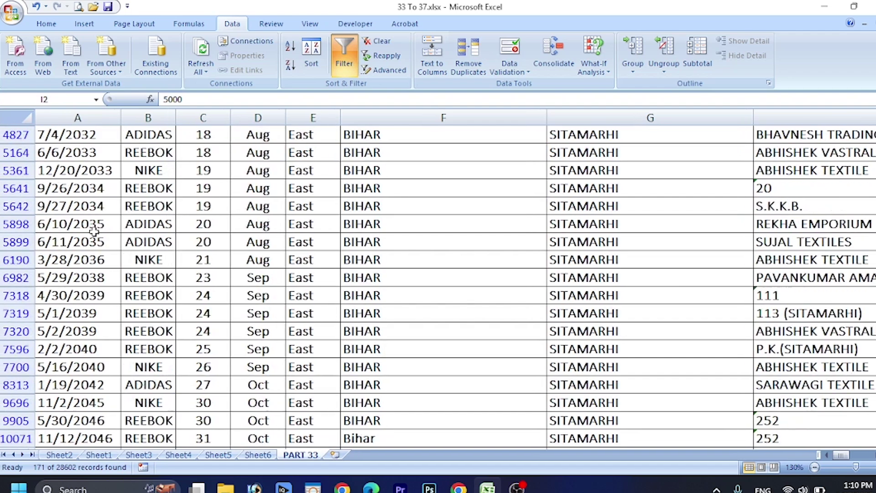
scroll(288, 234, "down", 12)
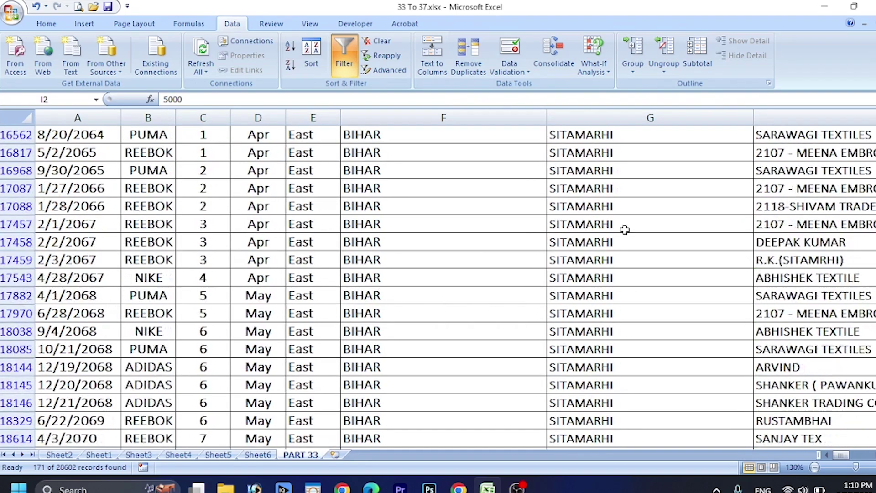
scroll(396, 340, "down", 15)
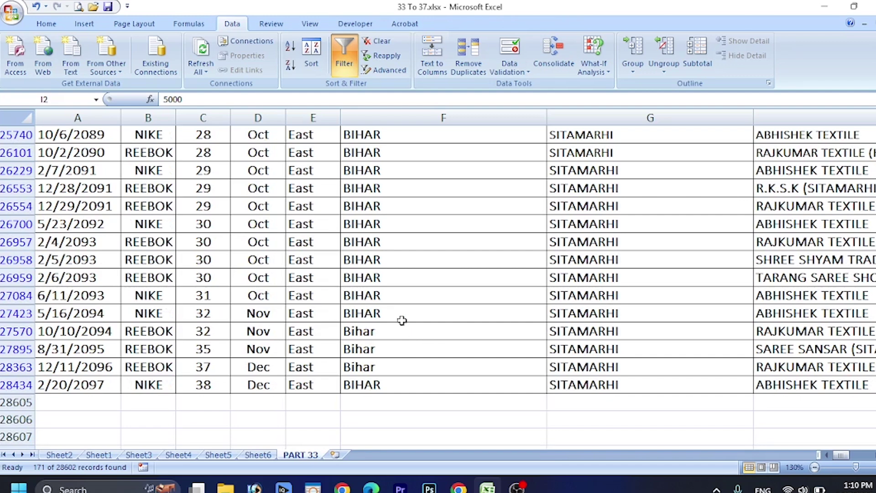
scroll(399, 316, "up", 6)
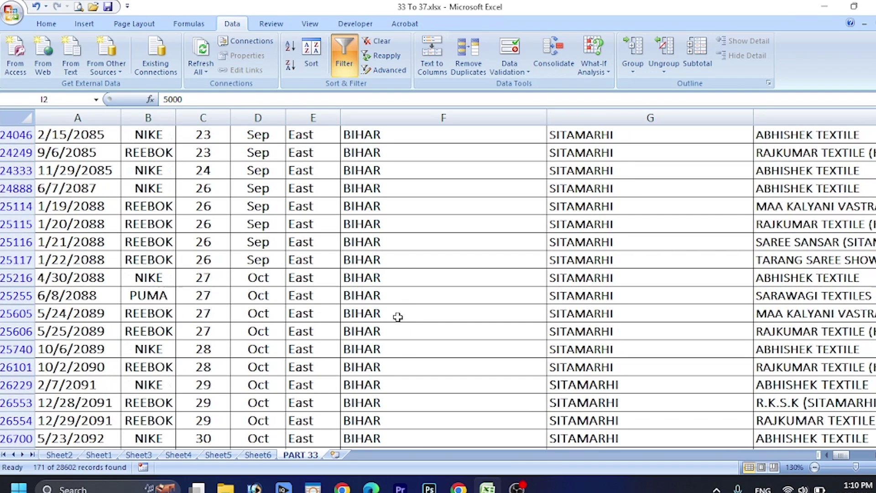